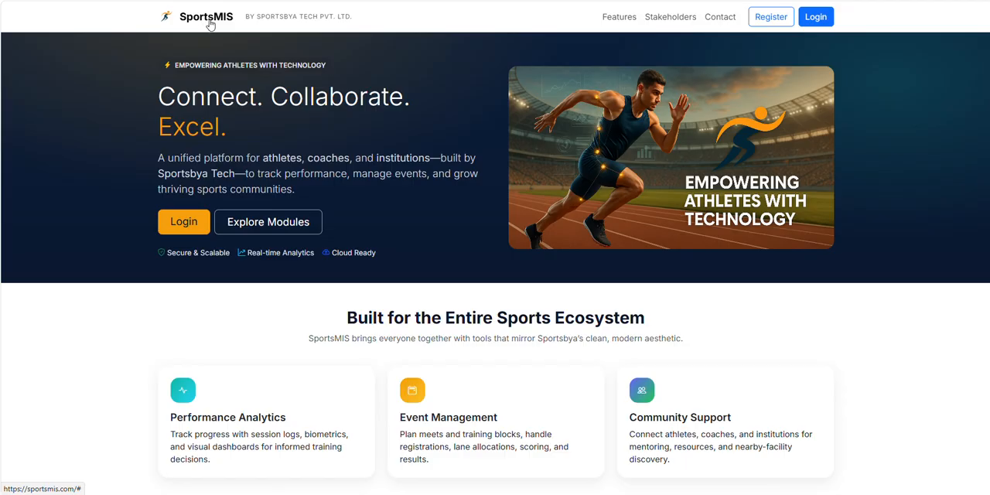
Step: Open the Schools/Institutions/Clubs registration form and step through its name, SPOC, mobile, email and address fields
click(826, 26)
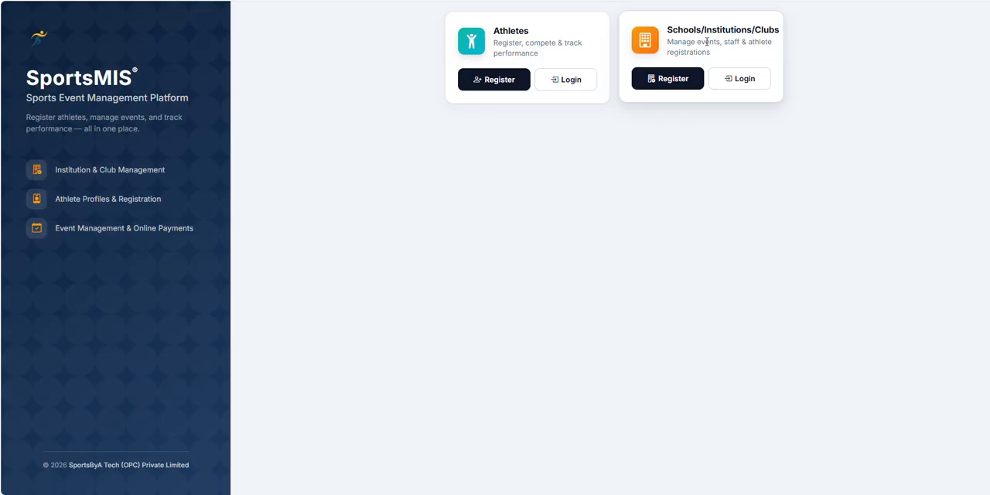
click(674, 82)
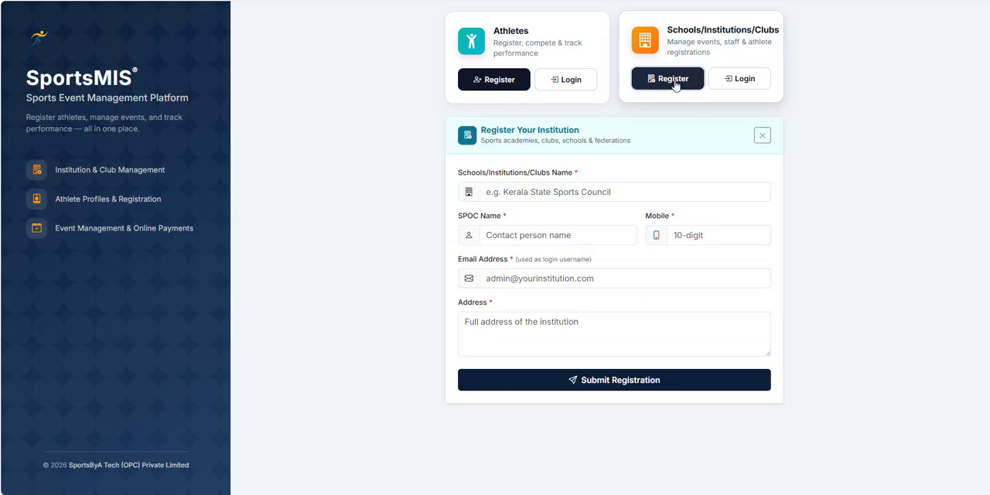
click(536, 193)
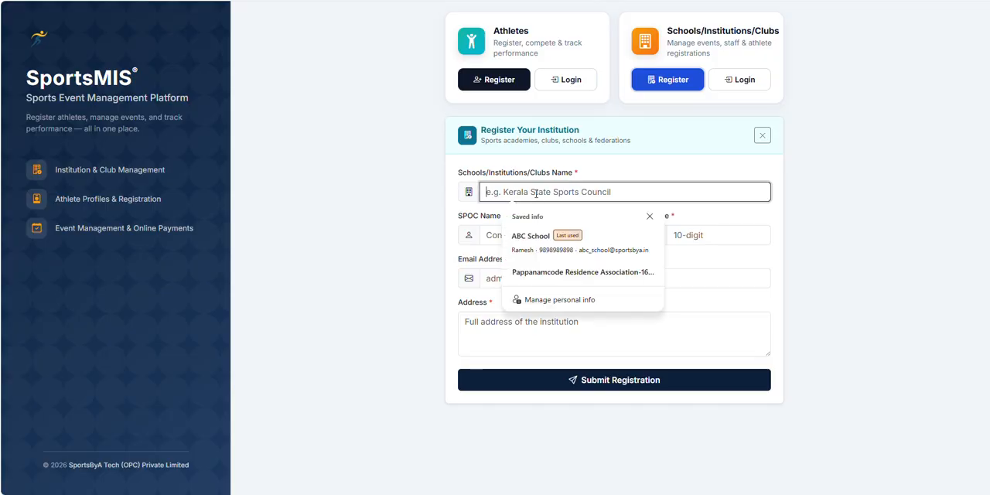
click(426, 206)
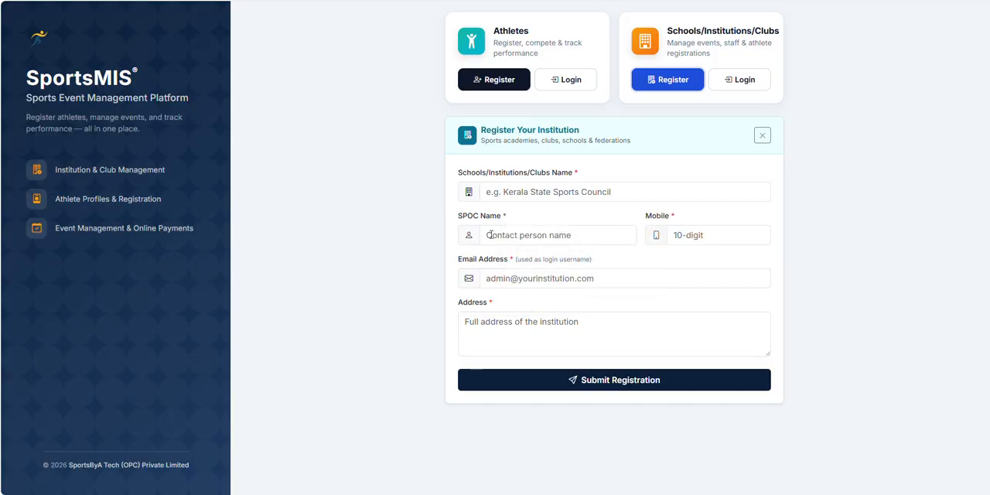
click(490, 235)
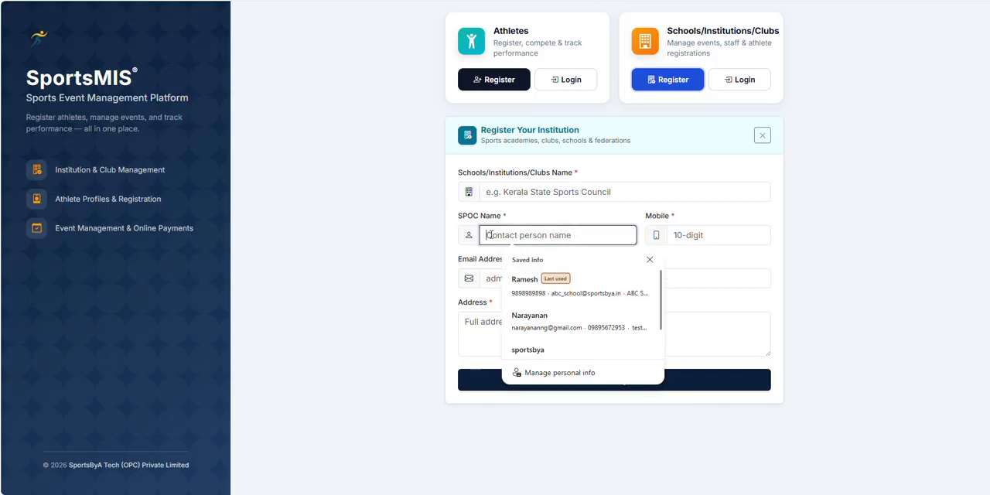
click(690, 235)
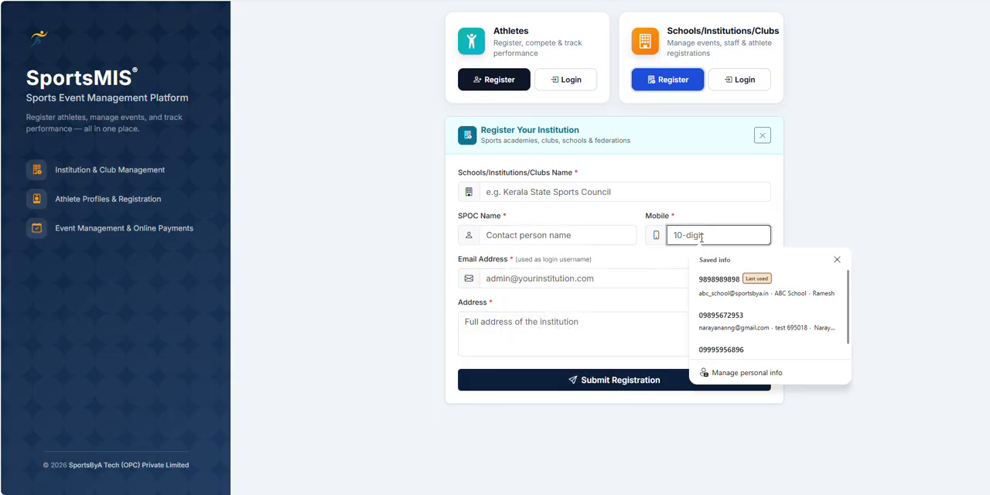
click(533, 279)
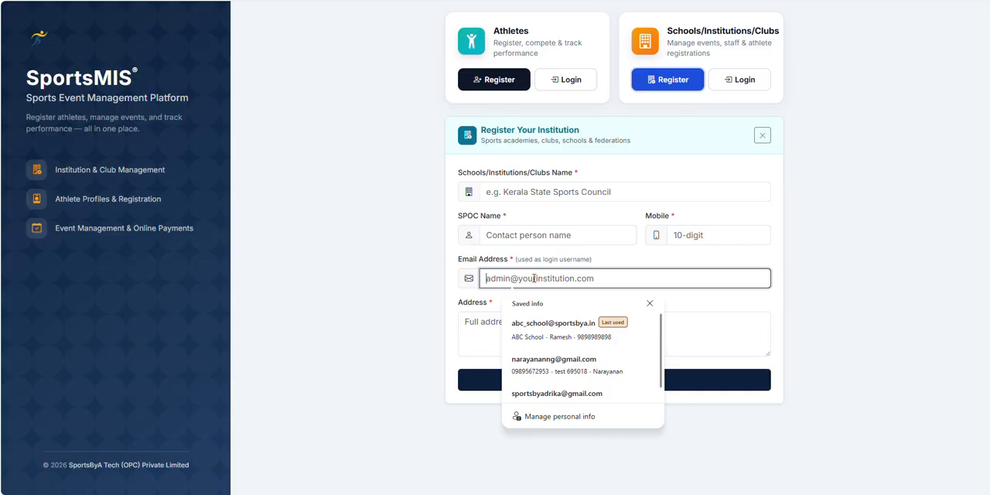
click(479, 328)
click(840, 325)
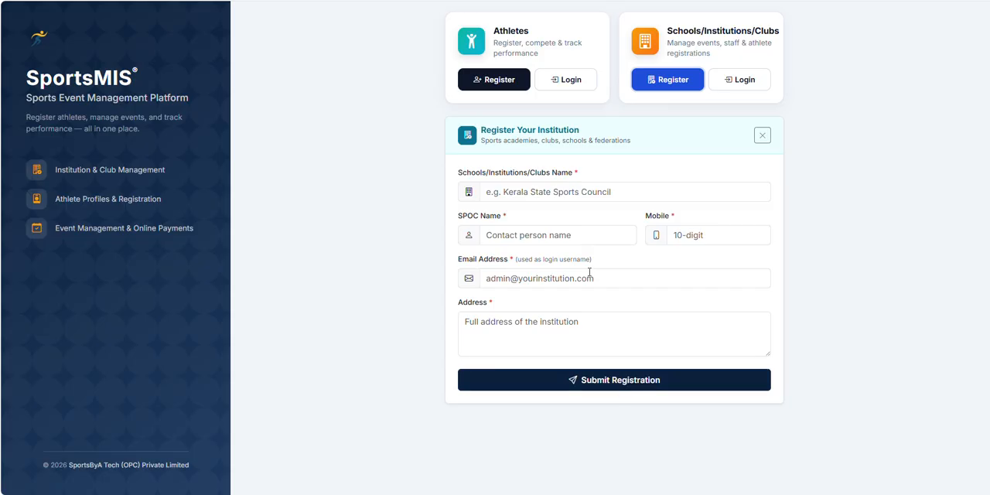
click(532, 278)
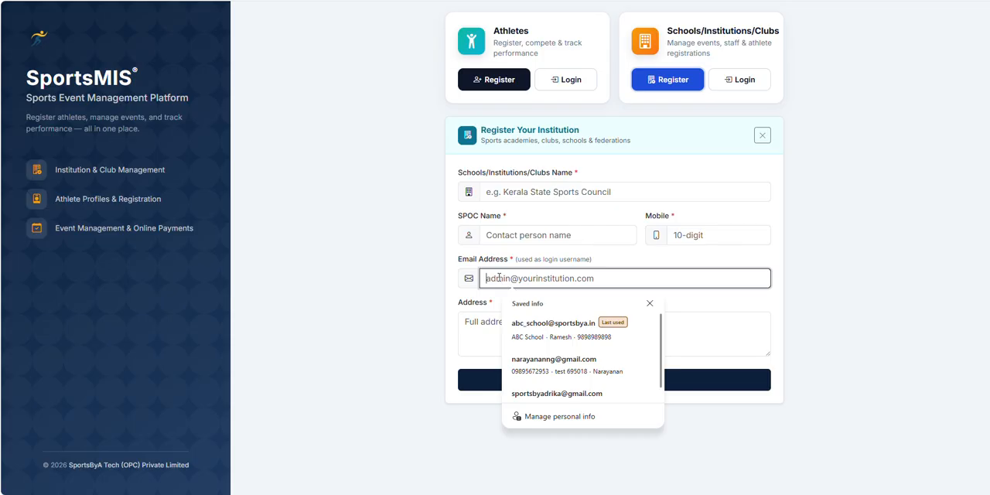
Step: Open the institution login, visit the password reset page, and go back to the login portal
click(742, 81)
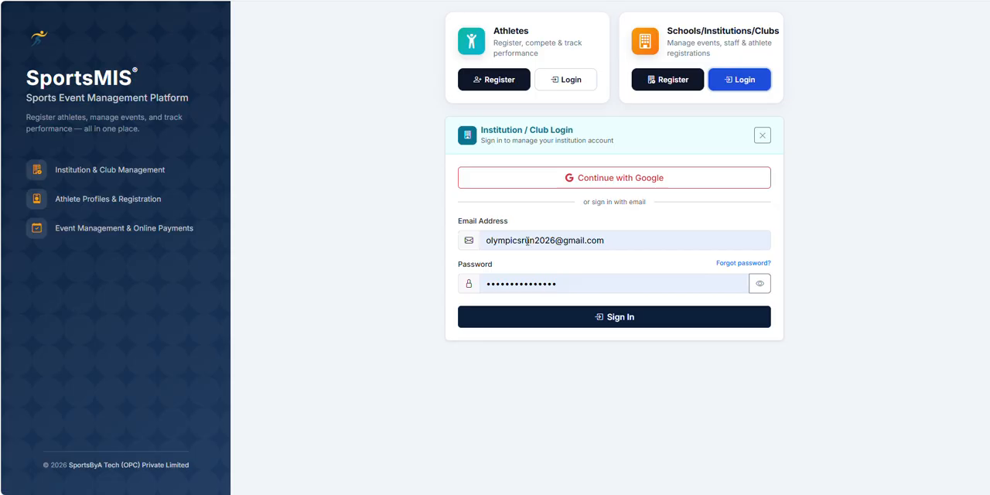
click(743, 263)
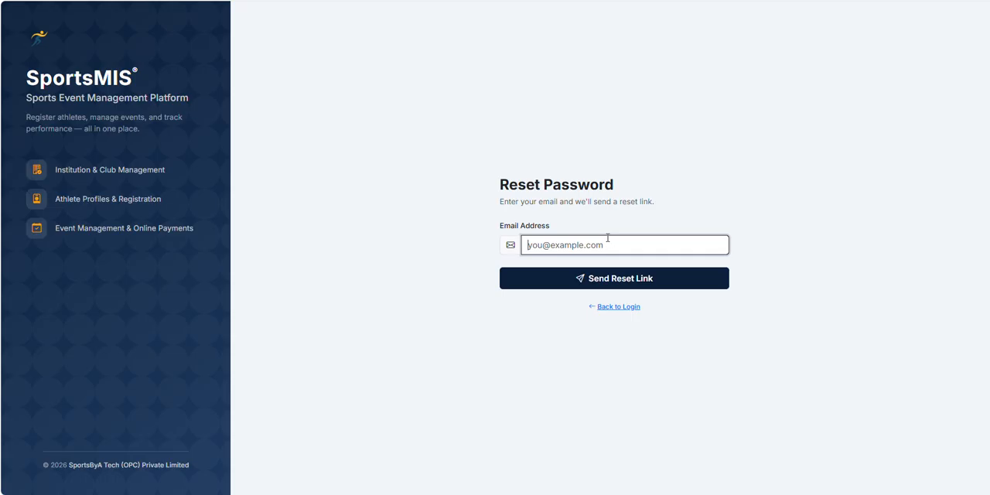
click(615, 308)
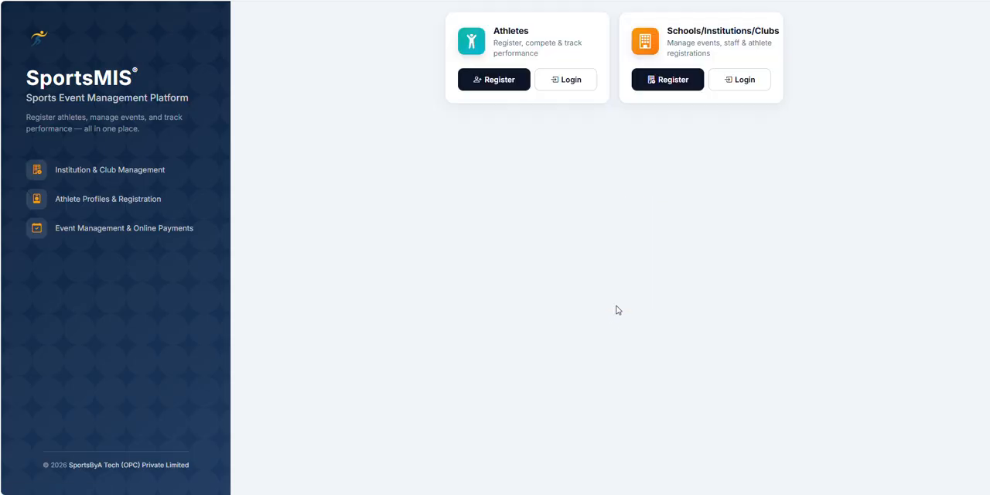
Step: Open the institution login again and sign in with the saved email and password
click(738, 80)
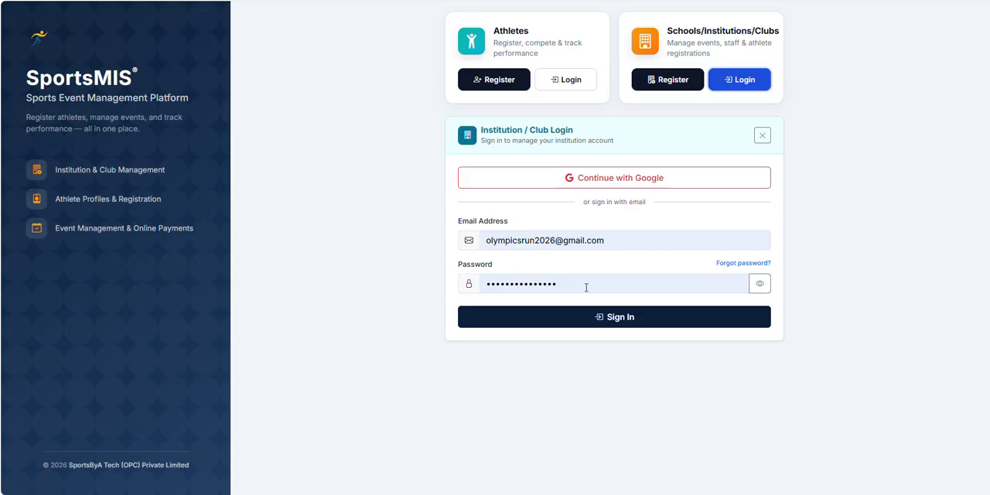
click(610, 322)
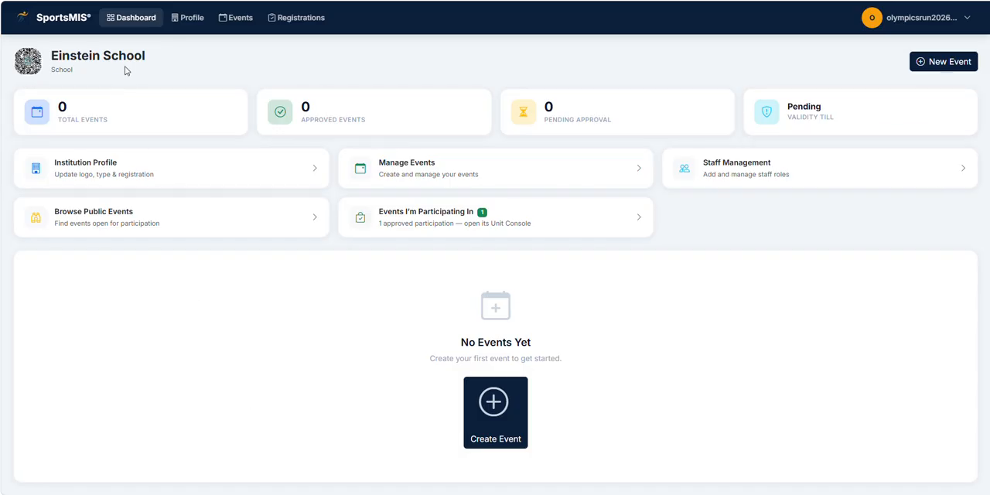
Step: Highlight the institution name, then open the Change Password dialog from the account menu and close it unchanged
drag(145, 55, 51, 56)
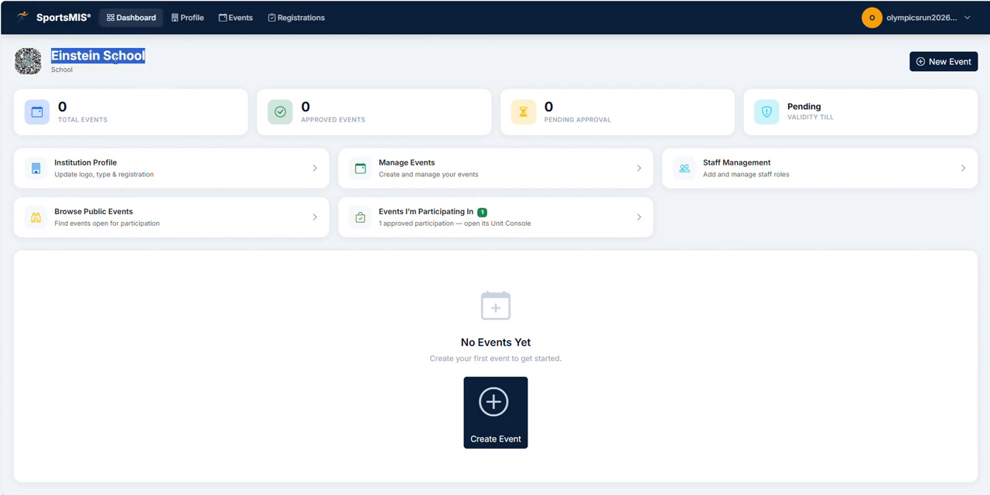
click(221, 72)
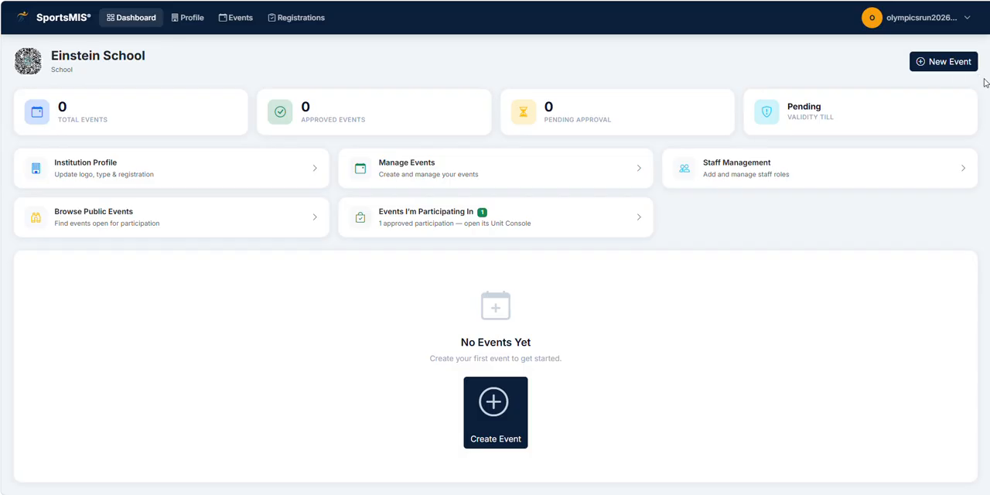
click(925, 28)
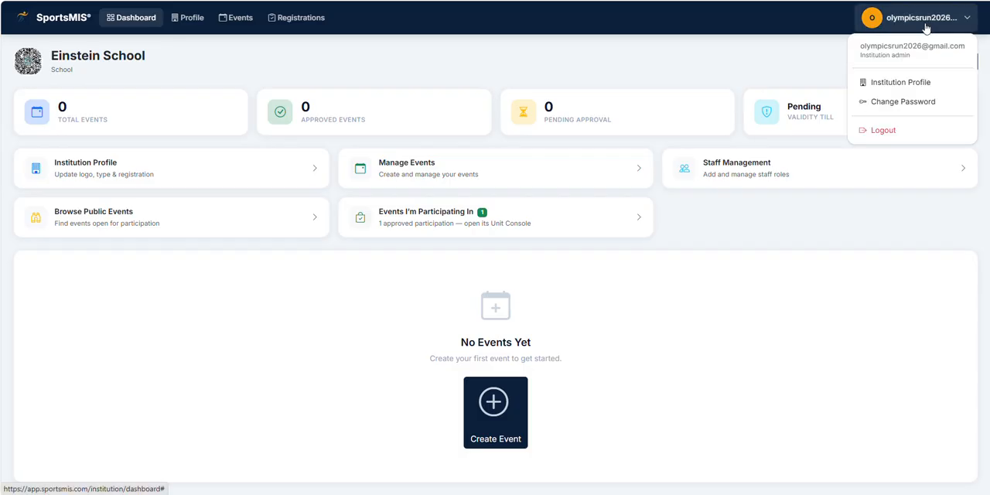
click(910, 101)
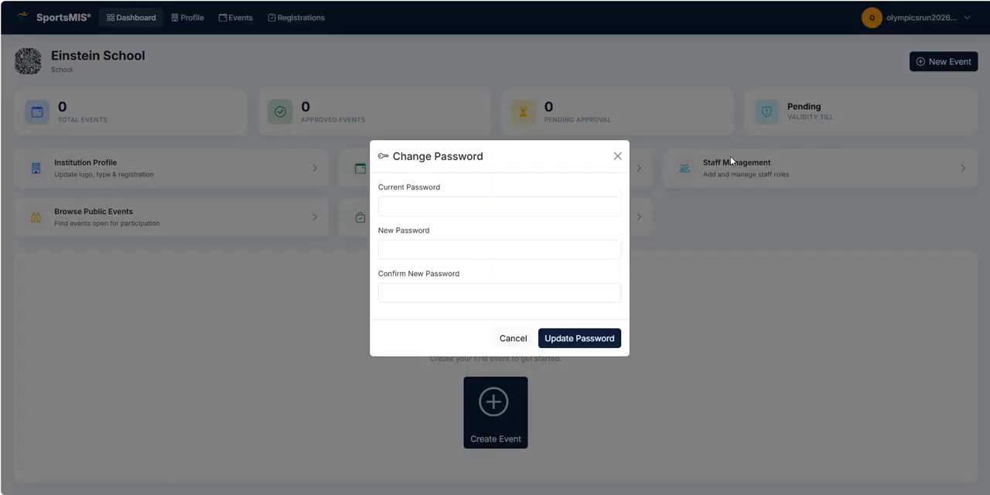
click(394, 205)
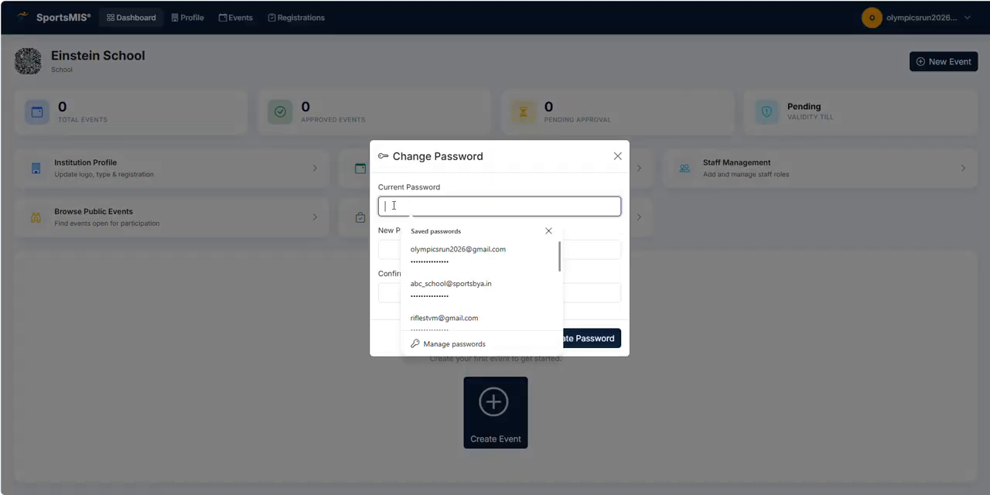
click(549, 230)
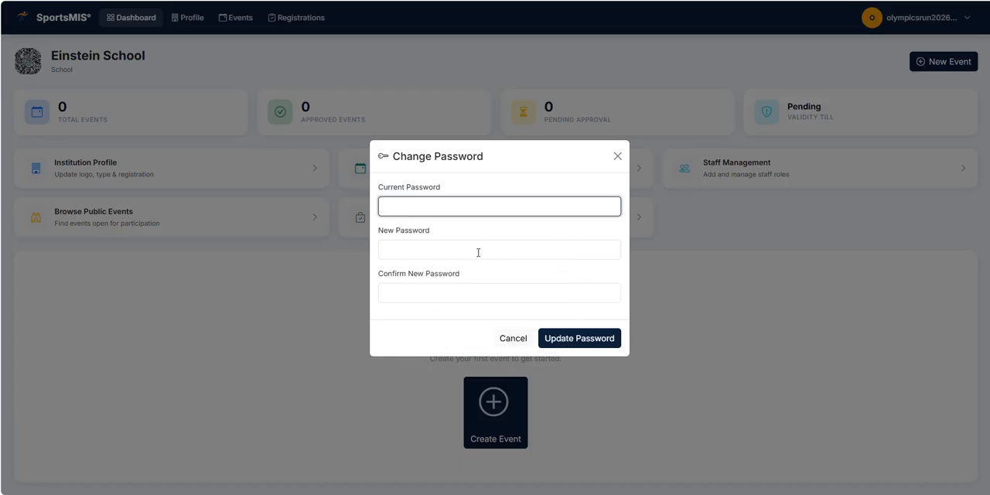
click(618, 157)
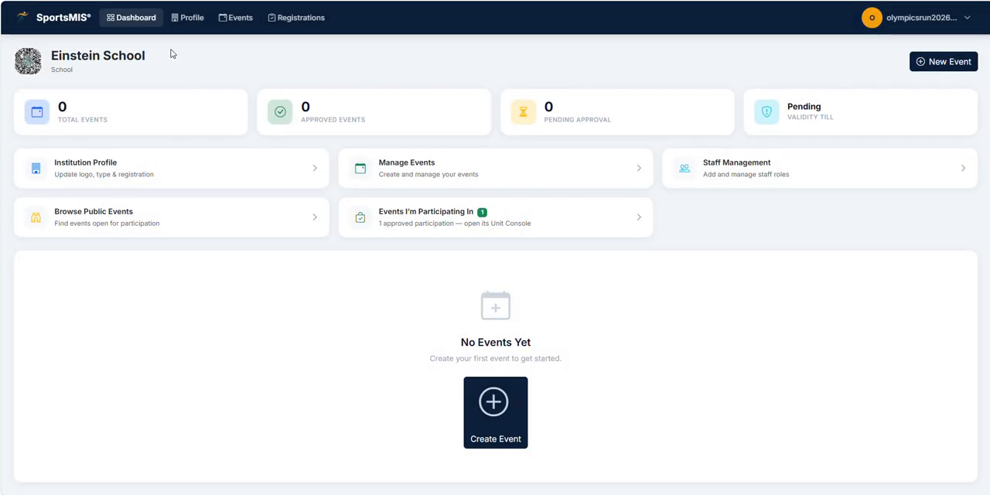
Step: Open the Institution Profile and review its details, contact, SPOC and registration certificate sections
click(187, 18)
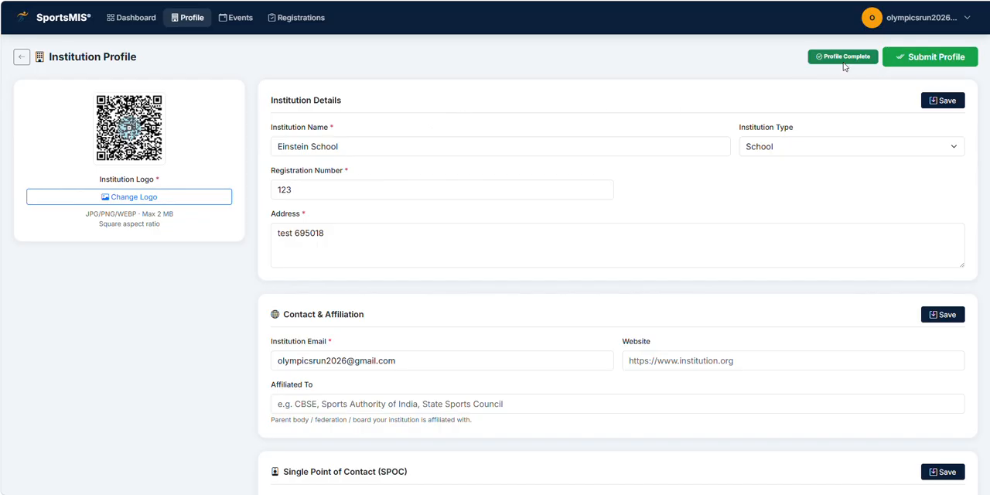
drag(873, 58, 809, 59)
click(788, 151)
click(788, 151)
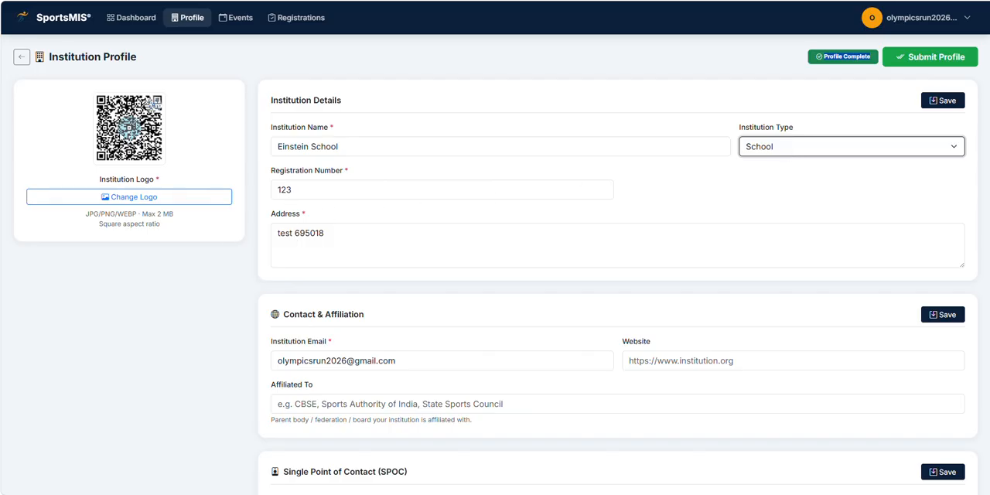
scroll(522, 246, down, 1)
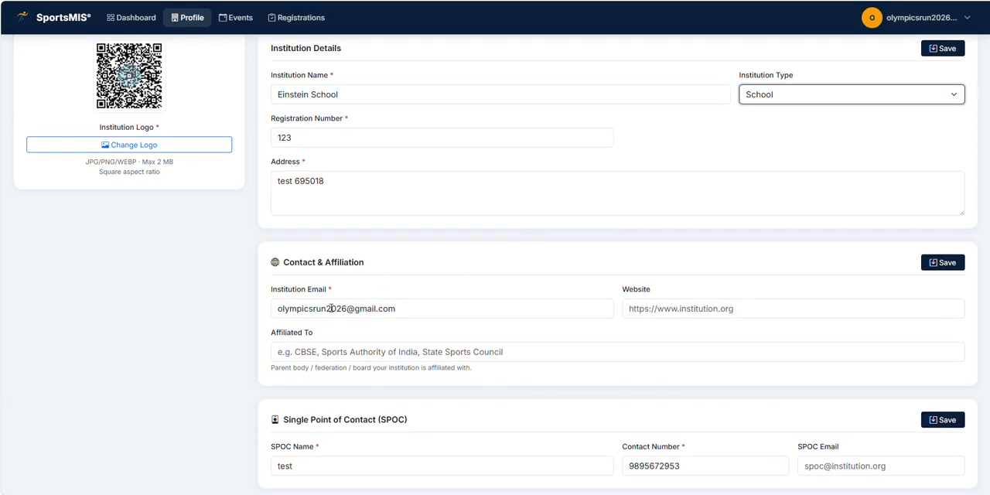
scroll(325, 308, down, 3)
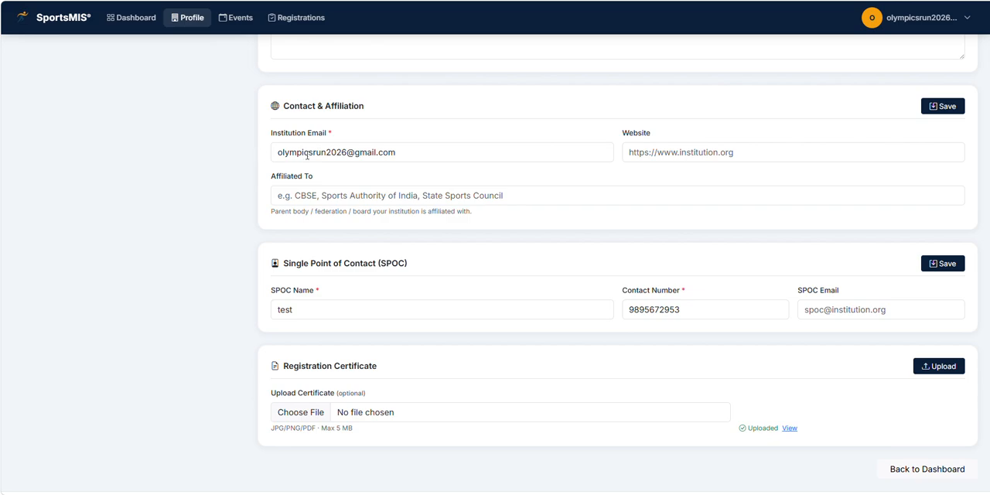
scroll(691, 323, up, 2)
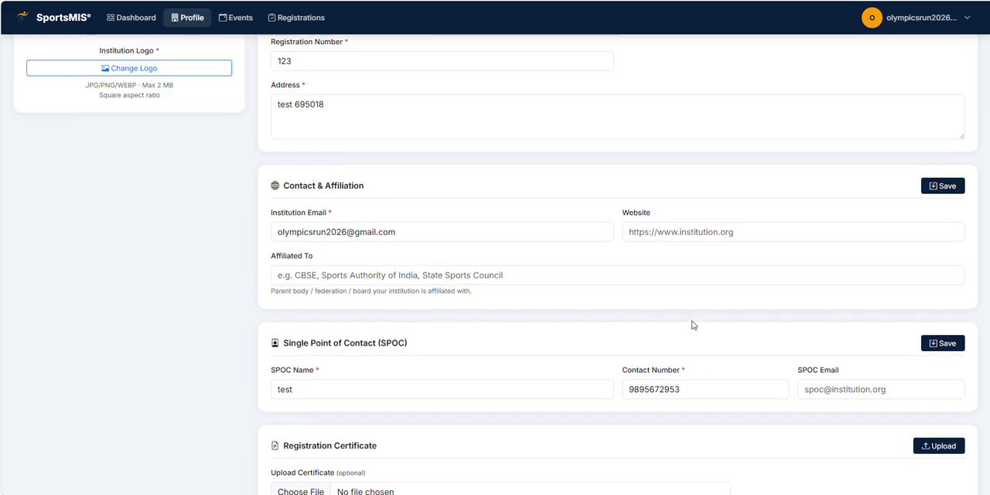
scroll(946, 232, up, 2)
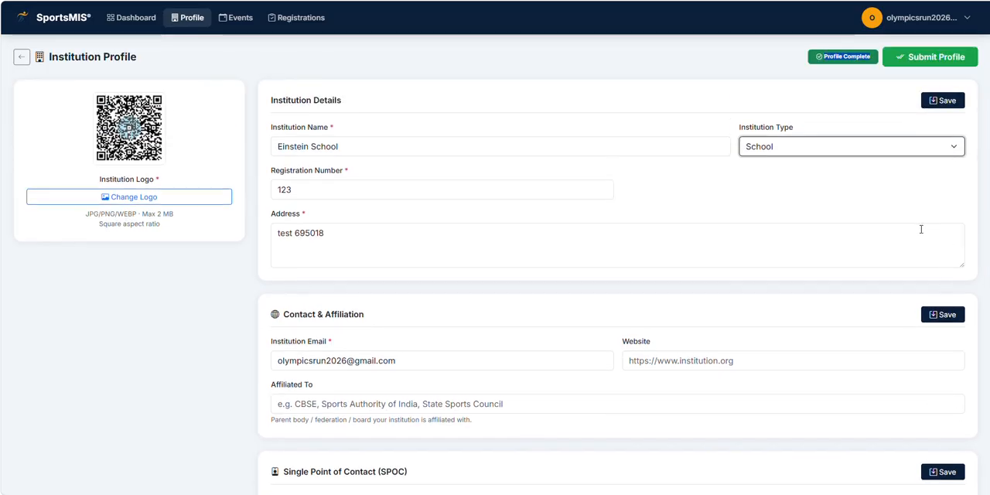
scroll(541, 393, down, 2)
scroll(543, 390, down, 2)
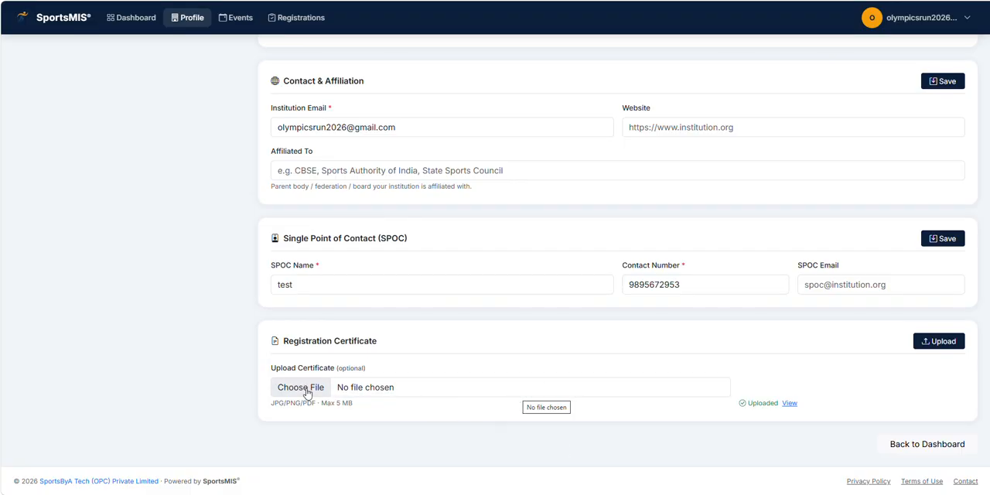
scroll(404, 401, up, 1)
scroll(404, 401, up, 2)
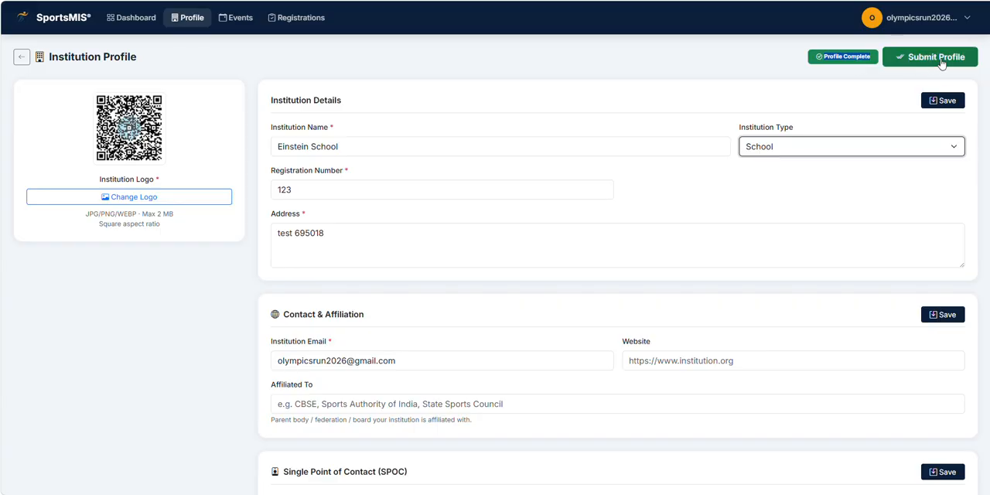
Step: Return to the dashboard and open Browse Public Events
click(137, 23)
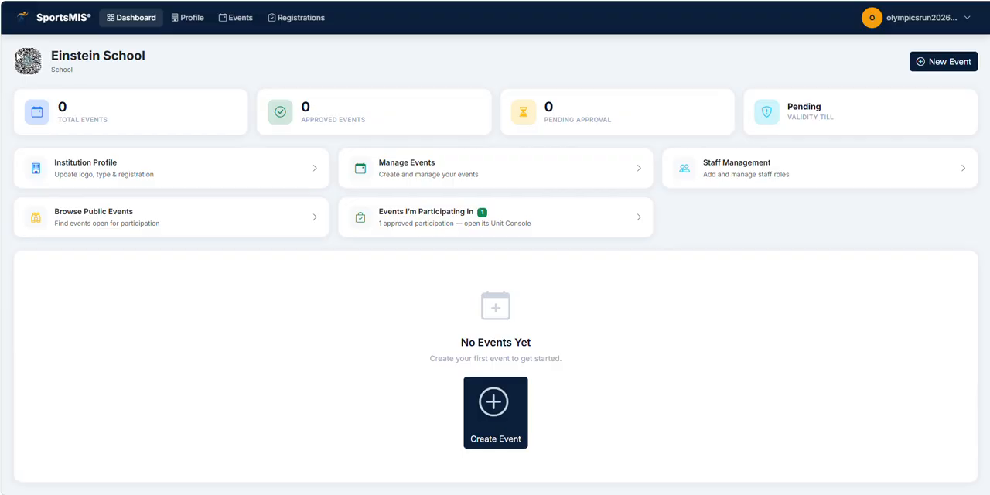
drag(52, 56, 160, 60)
click(68, 73)
click(97, 217)
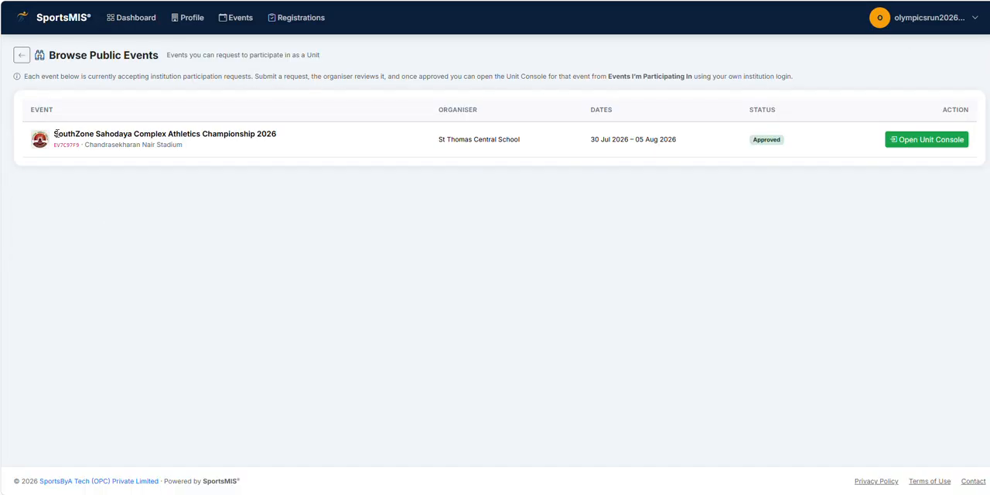
Step: Highlight the listed event's name and its organiser in the public events table
drag(56, 134, 238, 136)
click(248, 133)
drag(54, 135, 285, 142)
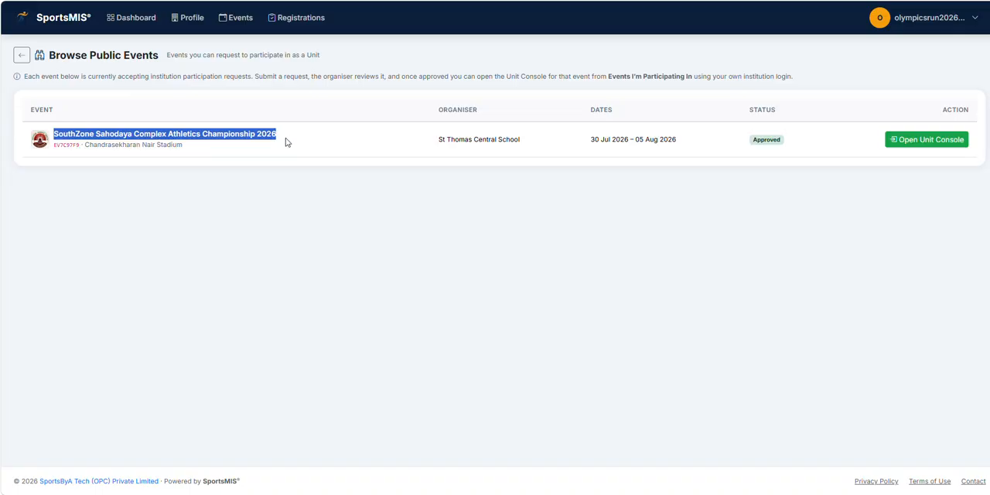
click(239, 153)
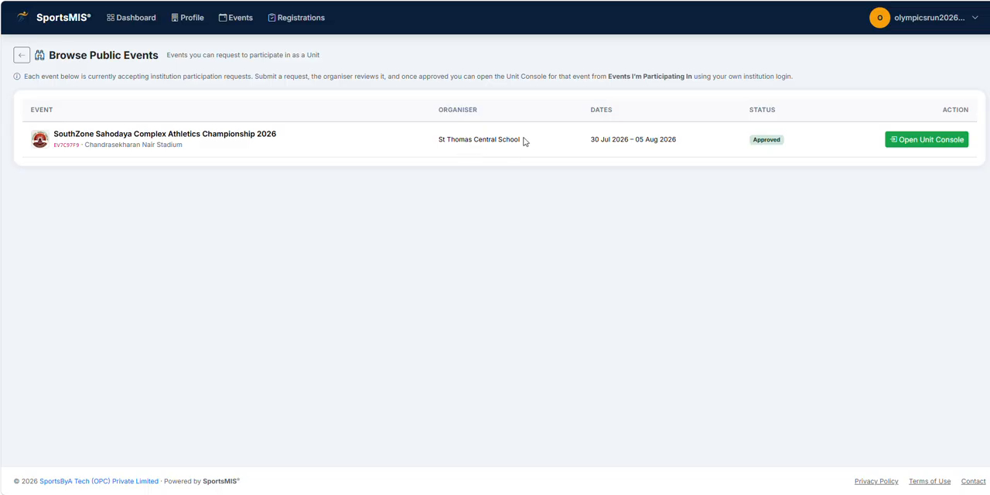
drag(524, 139, 439, 140)
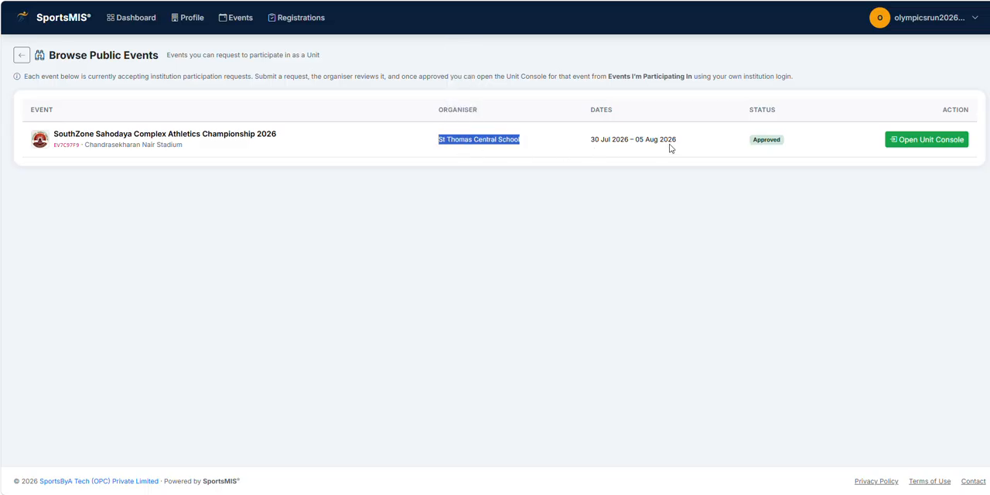
click(813, 148)
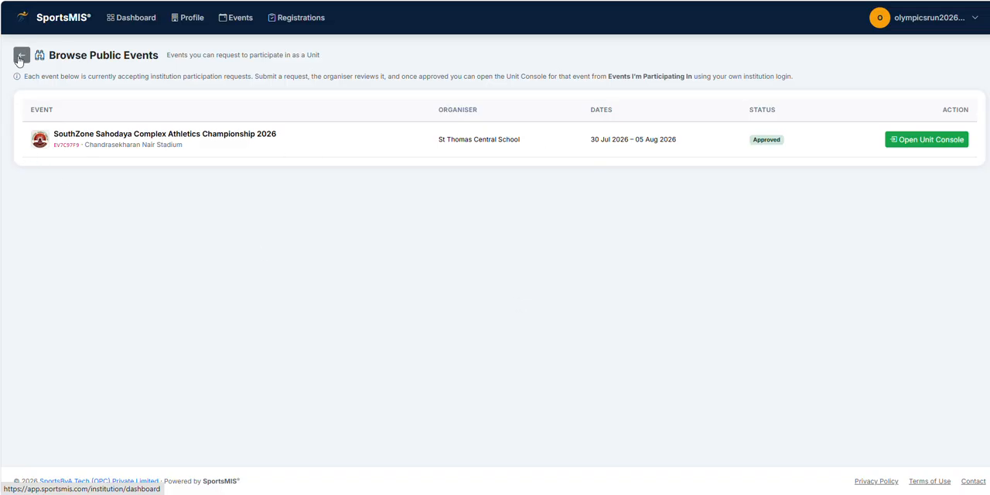
Step: Highlight the listed event's details in the public events table, then return to the dashboard
drag(523, 142, 440, 147)
click(500, 148)
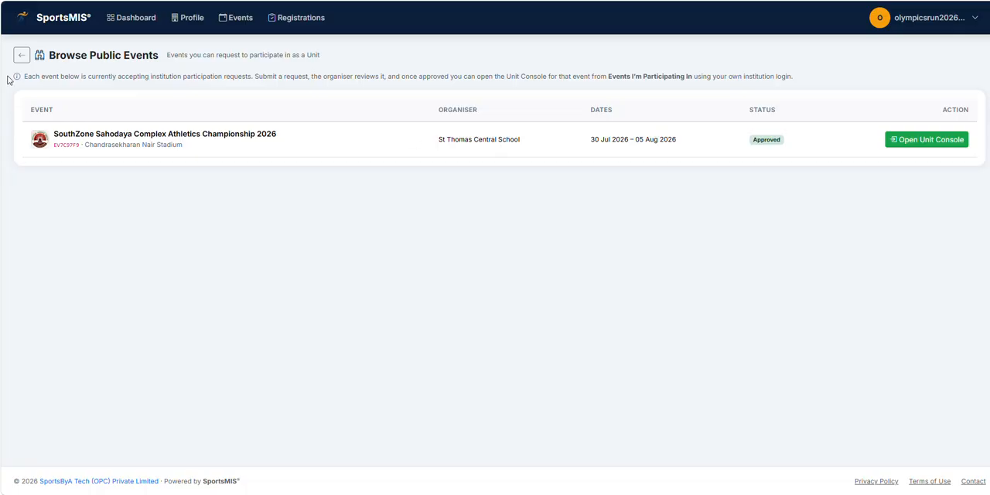
click(22, 57)
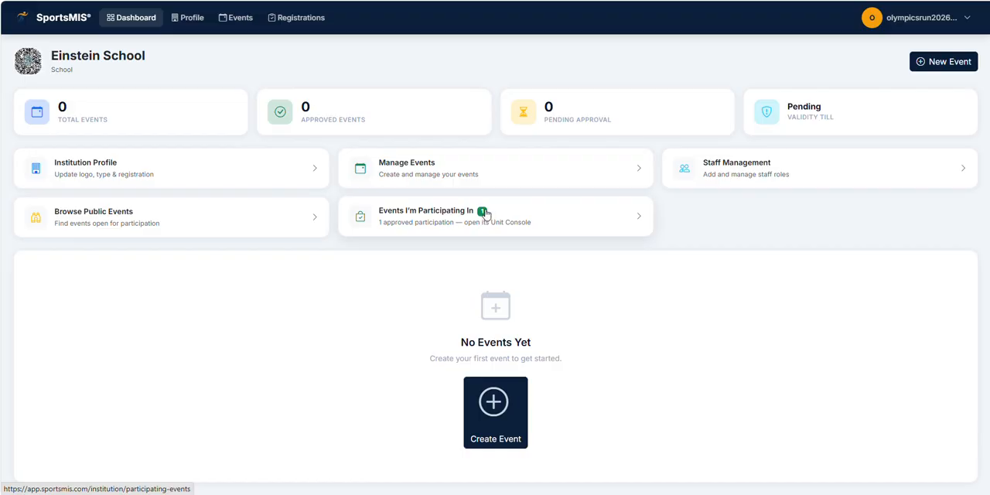
Step: Open Events I'm Participating In and highlight the event name and the page title
click(430, 221)
drag(58, 134, 268, 138)
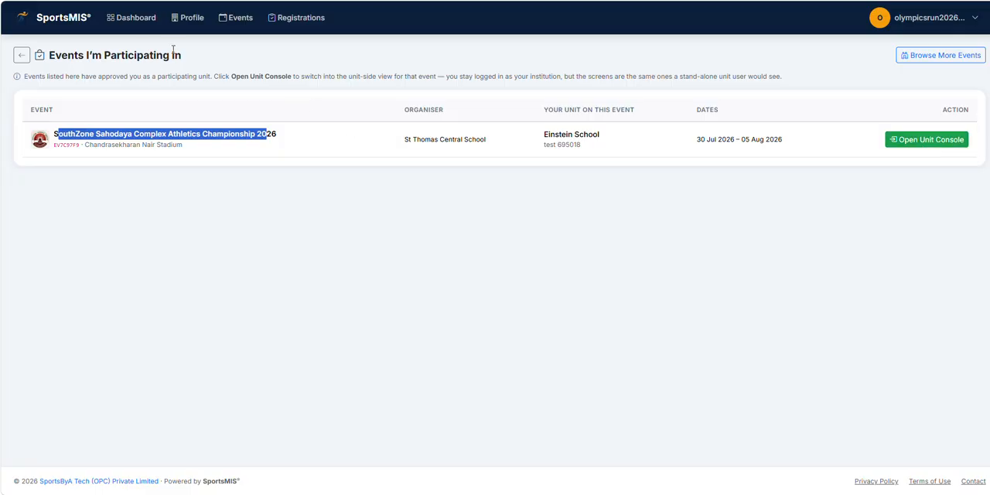
drag(187, 58, 51, 64)
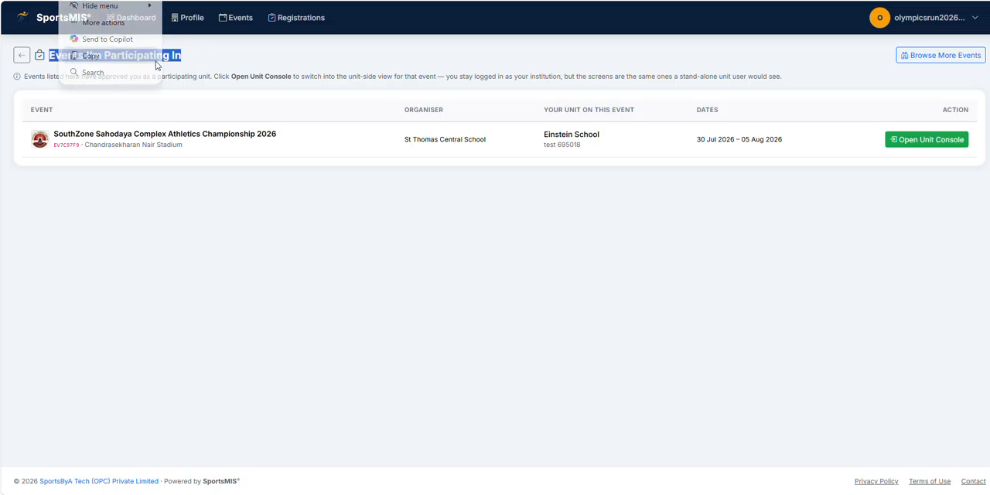
click(191, 61)
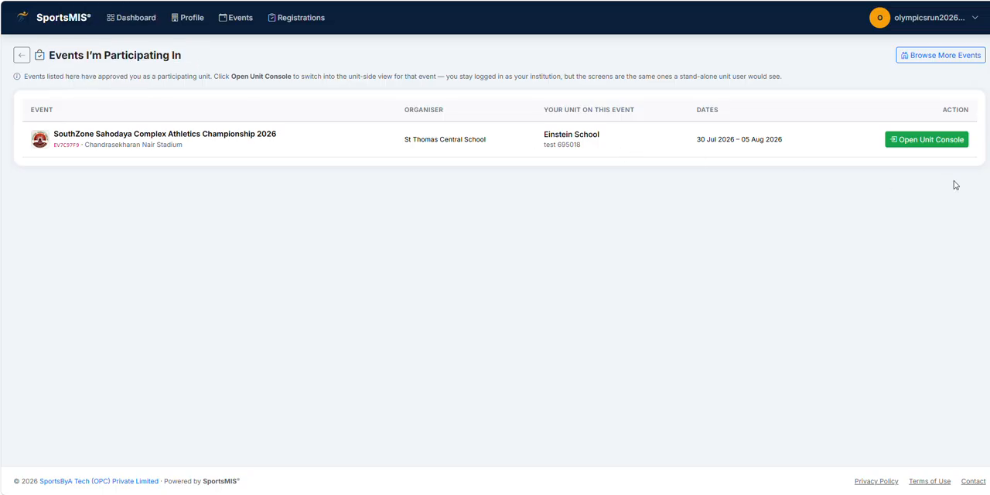
Step: Open the Unit Console for the SouthZone championship and highlight the total demand and balance amounts
click(928, 146)
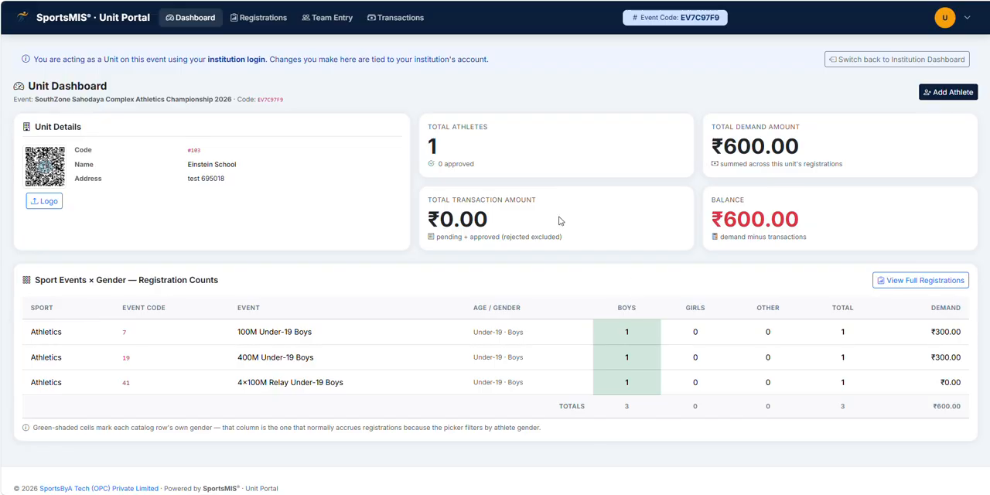
double_click(437, 151)
click(460, 153)
double_click(433, 147)
drag(764, 145, 721, 147)
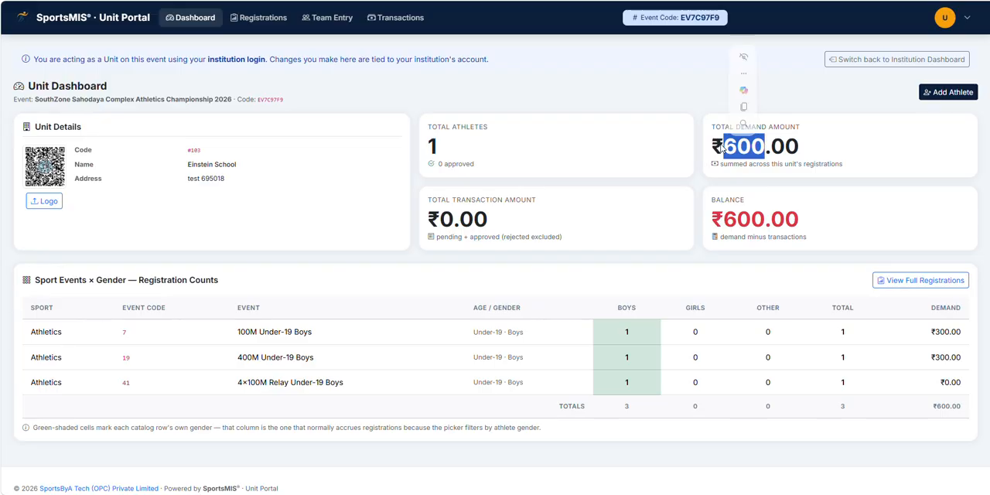
click(746, 221)
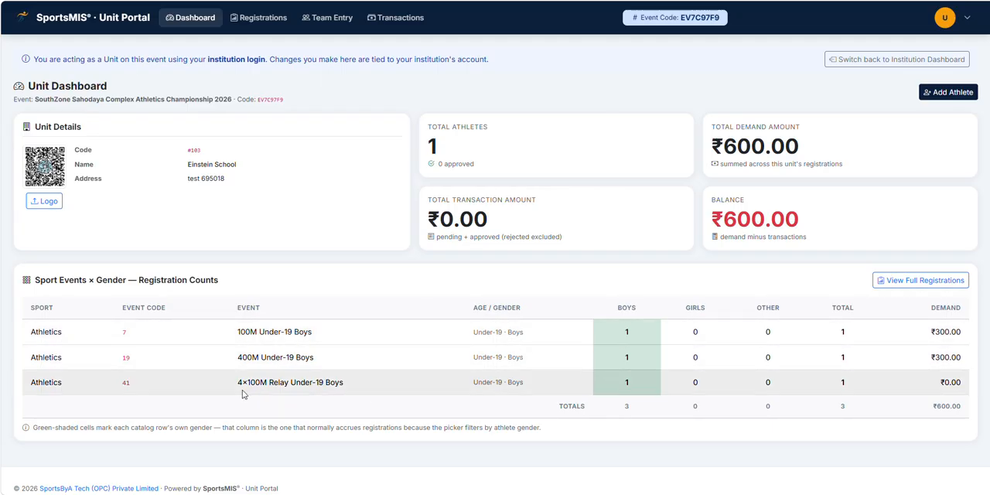
Step: Highlight the 4×100M Relay Under-19 Boys row in the registration counts table
drag(238, 382, 346, 382)
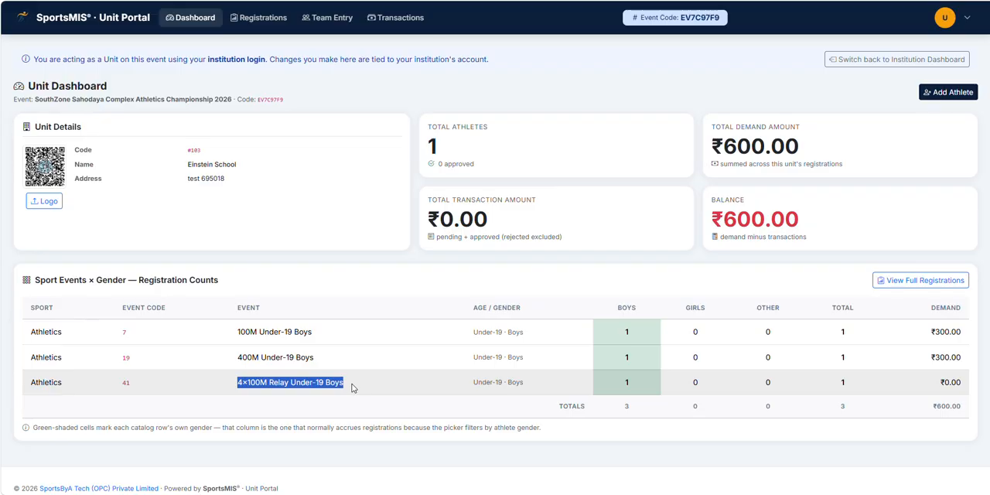
click(519, 384)
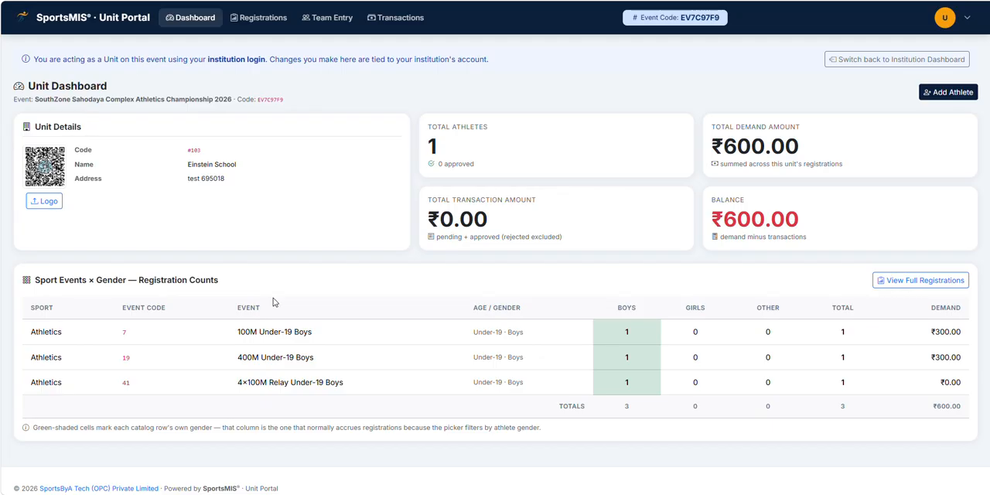
Step: Open the unit's Registrations list
click(267, 18)
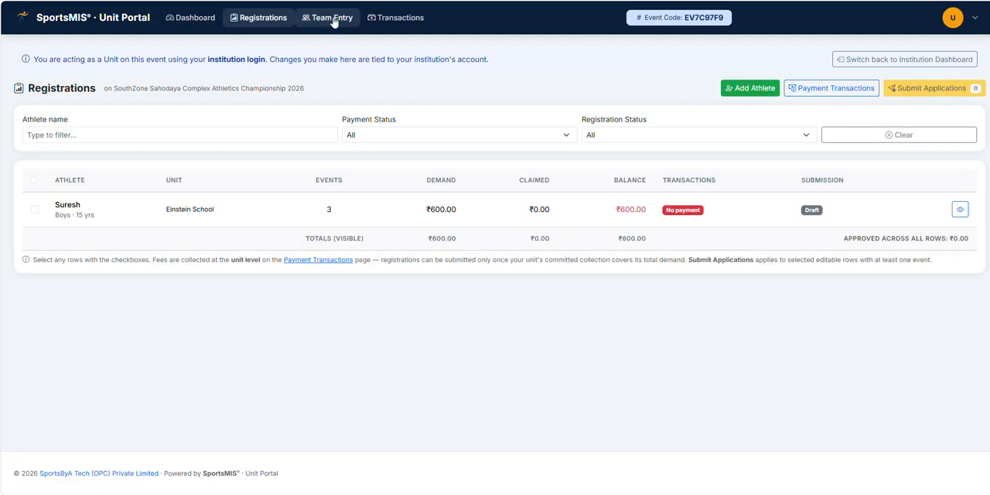
click(334, 20)
click(397, 18)
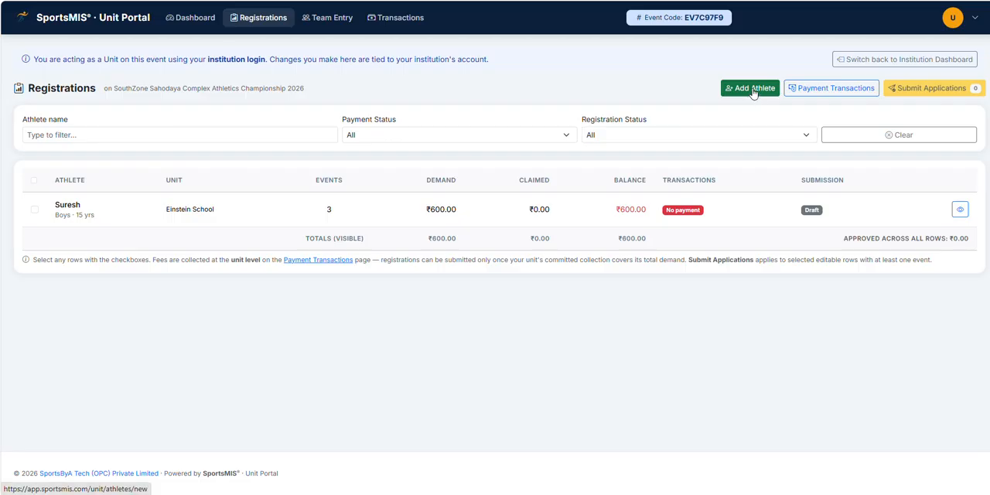
Step: Open Team Entry, start a new team entry and go back to the list without saving
click(327, 17)
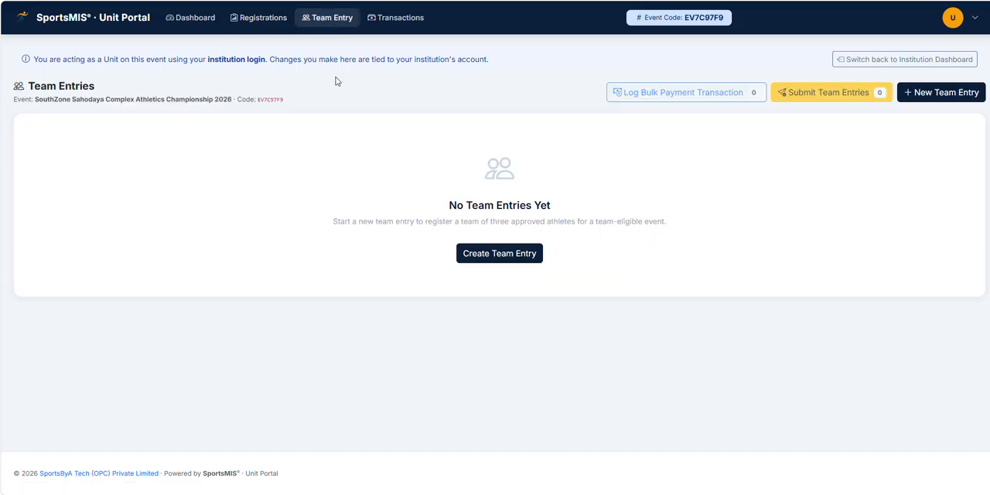
click(511, 260)
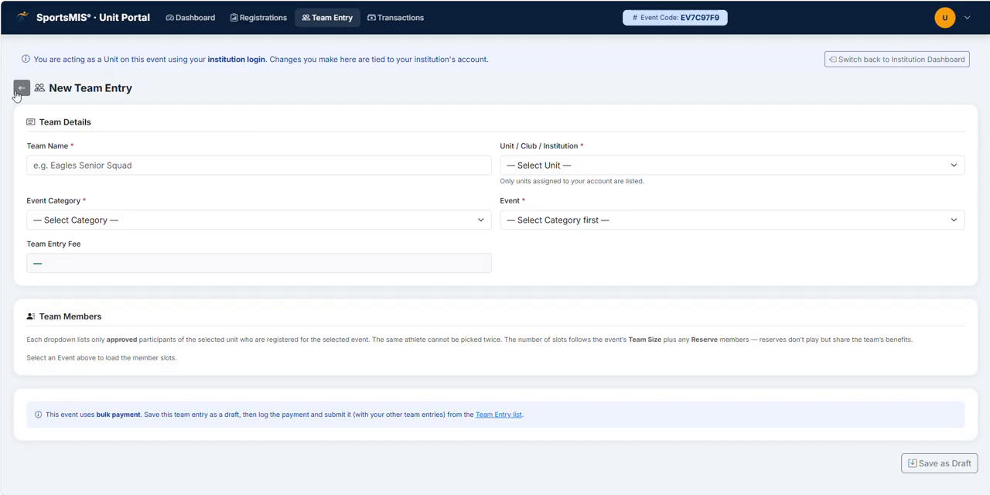
click(20, 89)
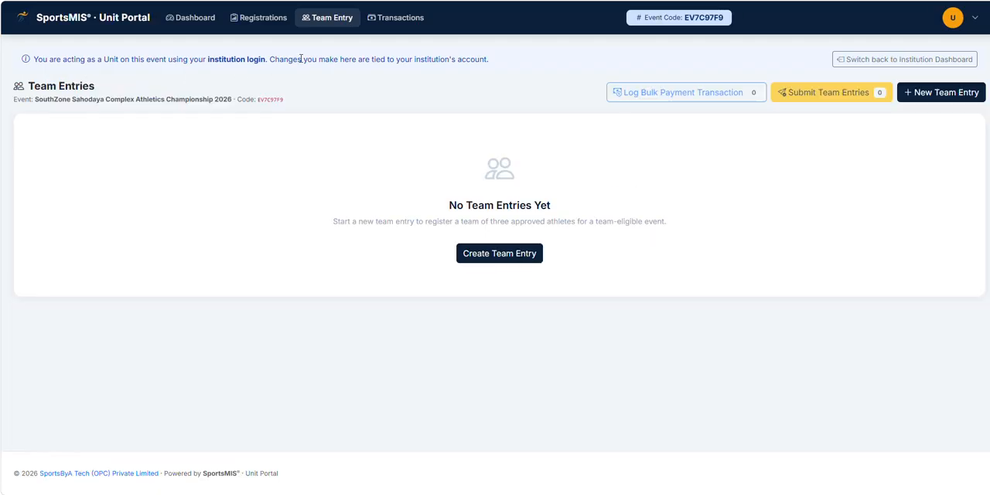
Step: Open Transactions, open the Add Payment Transaction dialog and cancel it
click(401, 23)
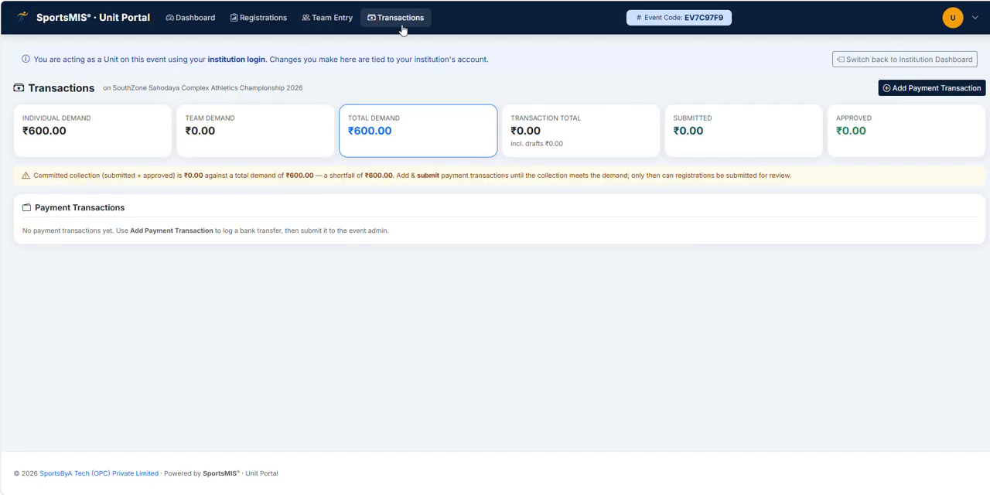
click(936, 88)
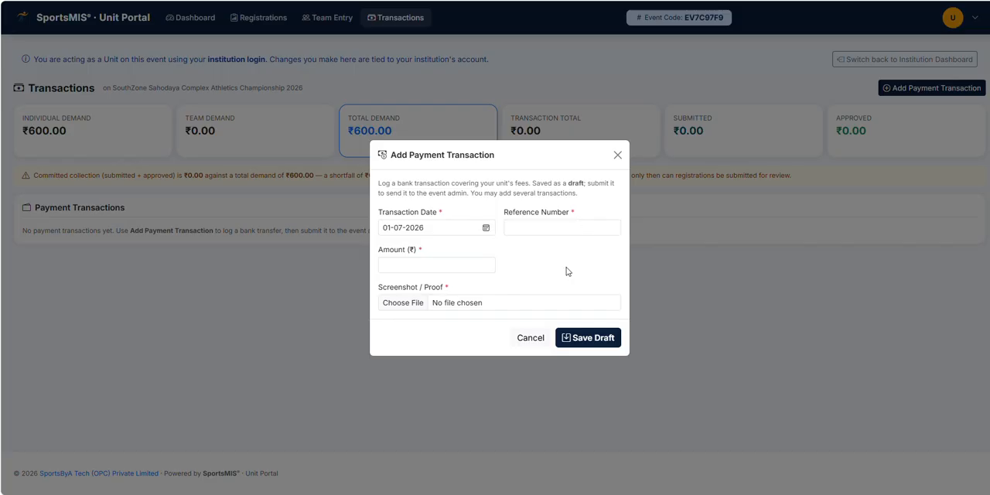
click(529, 338)
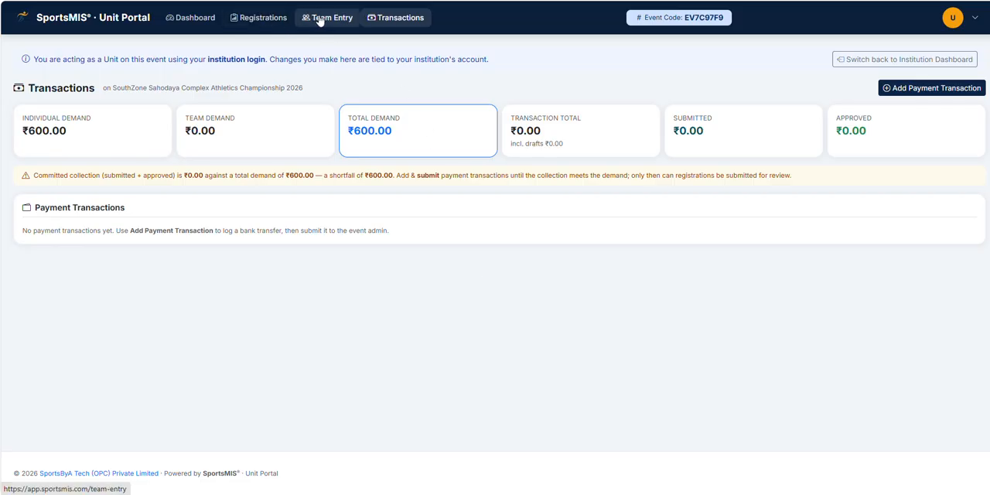
Step: Open the Add Athlete form from Registrations and upload TRAS1060.jpg as the passport photo, adjusting the crop before accepting
click(255, 18)
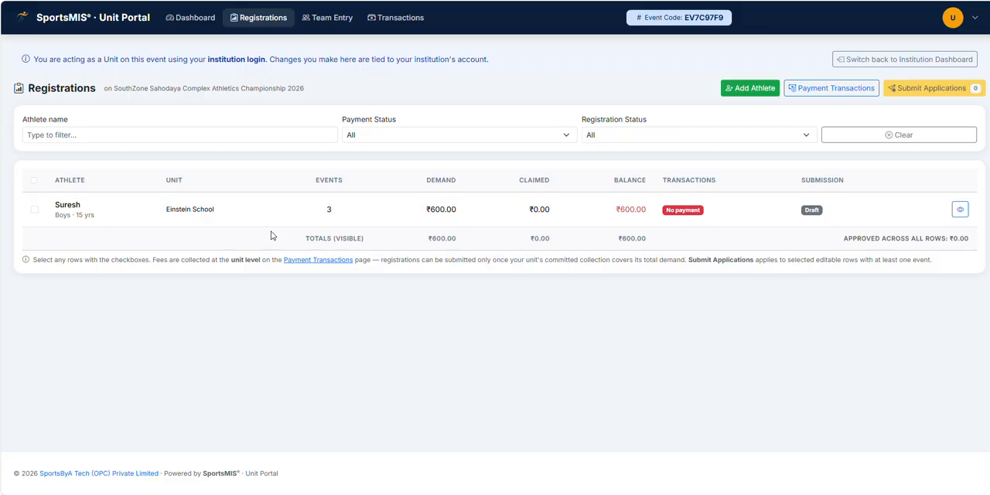
click(749, 90)
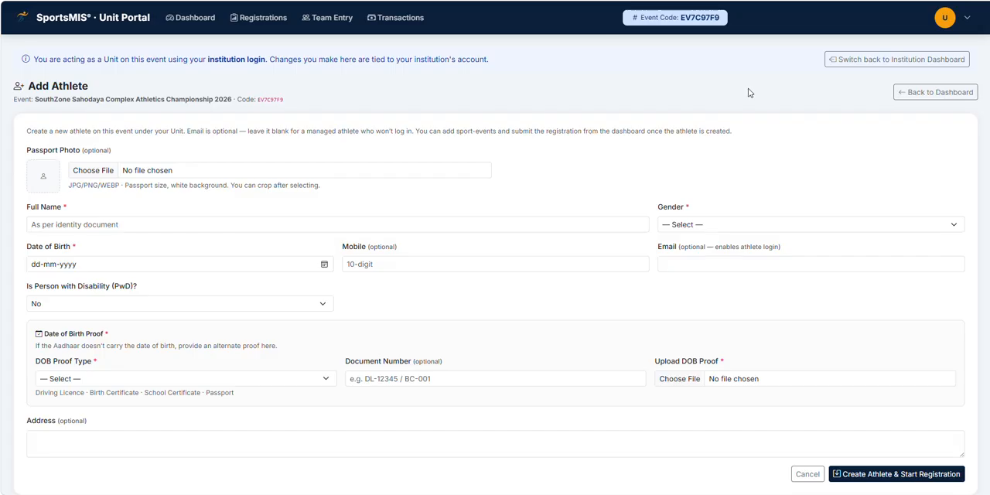
click(92, 176)
scroll(343, 161, down, 5)
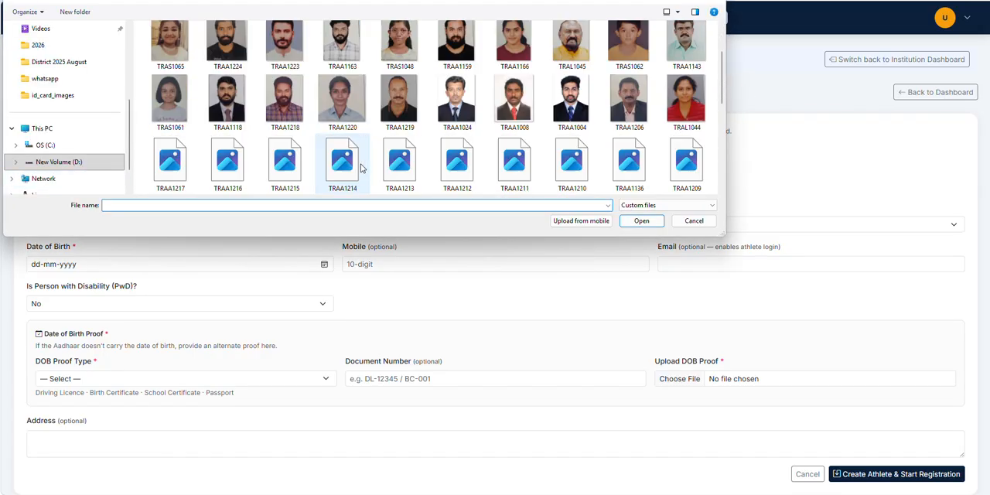
scroll(468, 162, down, 2)
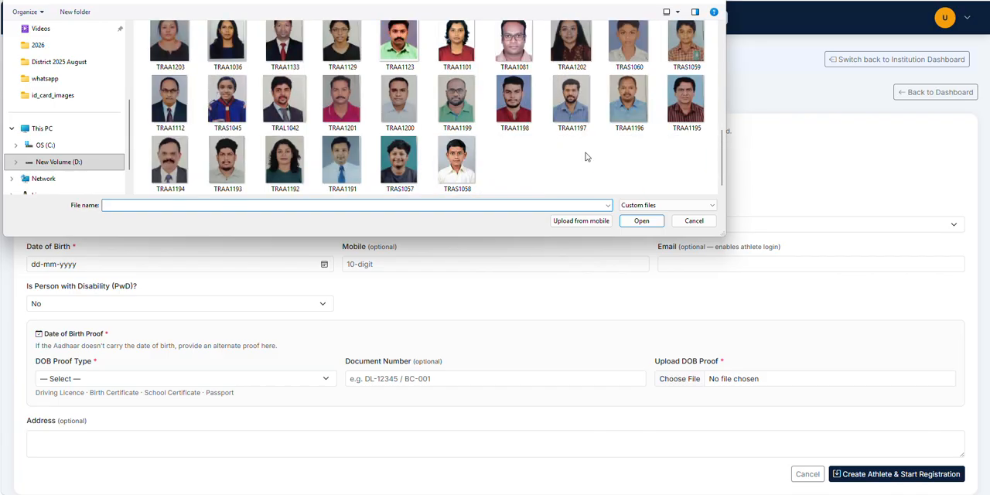
click(636, 43)
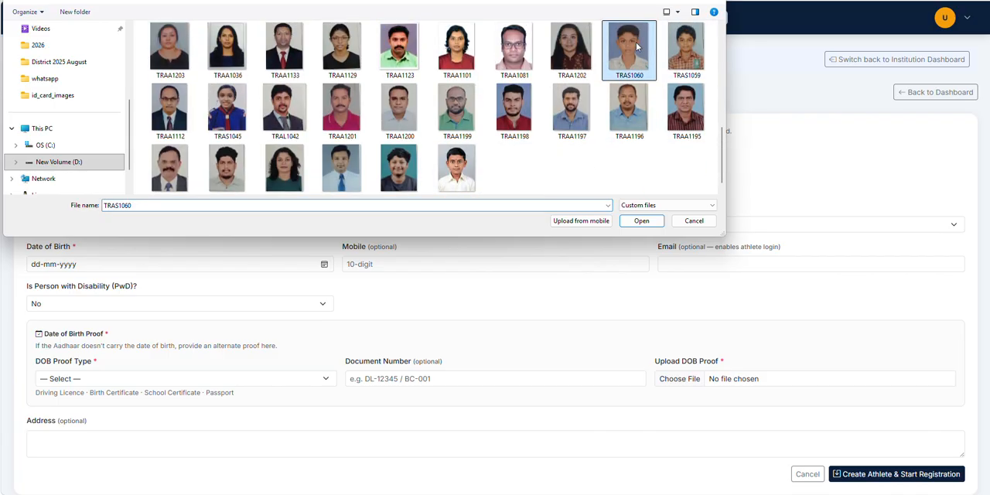
click(641, 222)
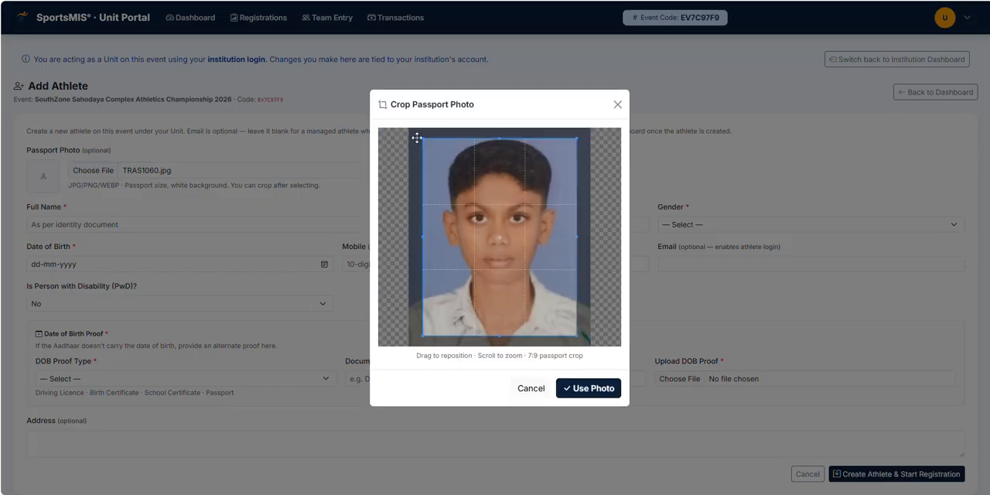
drag(423, 138, 418, 133)
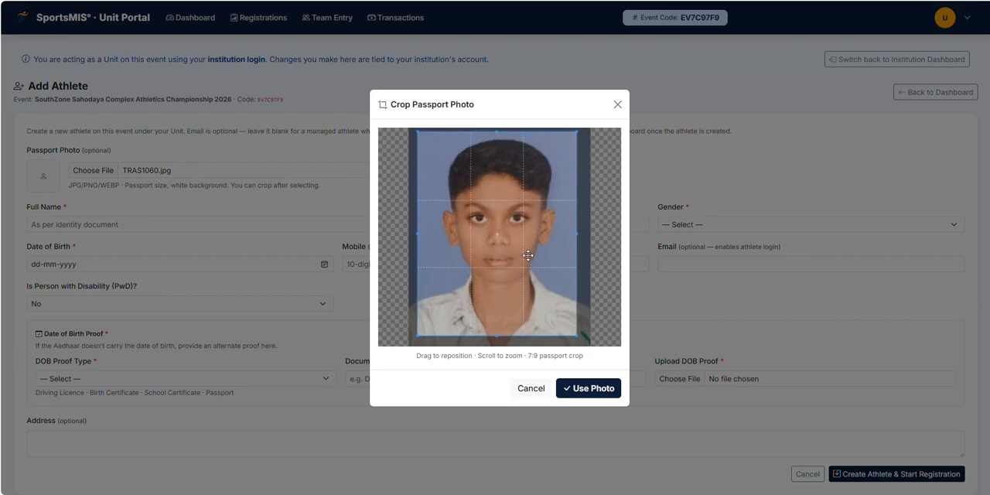
drag(536, 247, 538, 245)
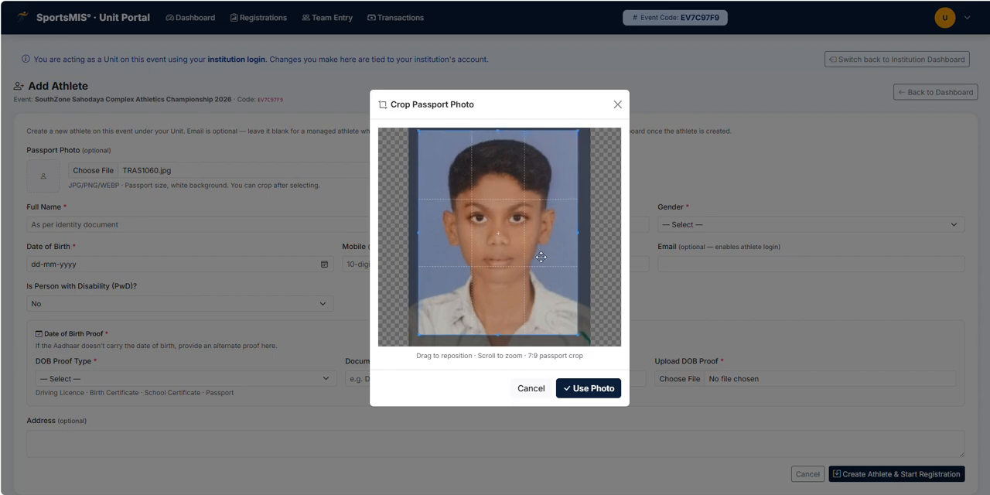
click(588, 393)
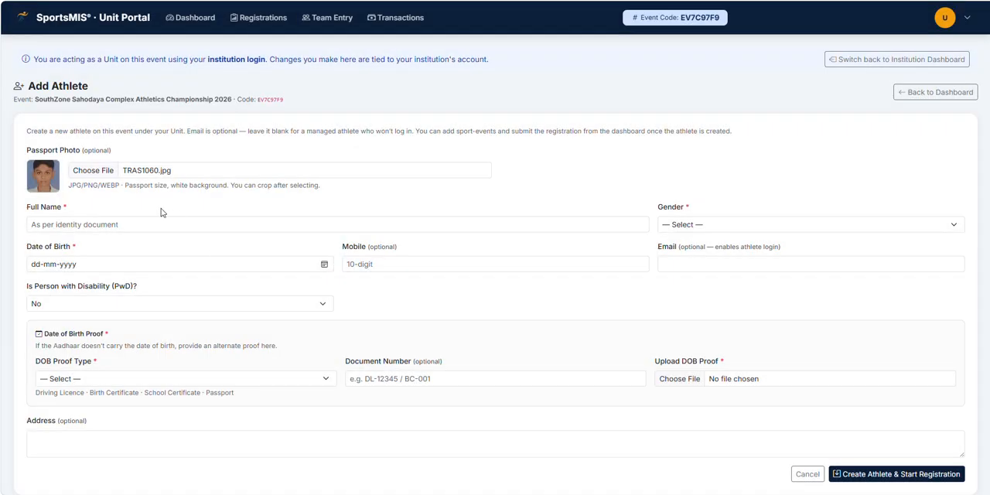
Step: Enter the athlete's full name and set the gender to Male
click(78, 225)
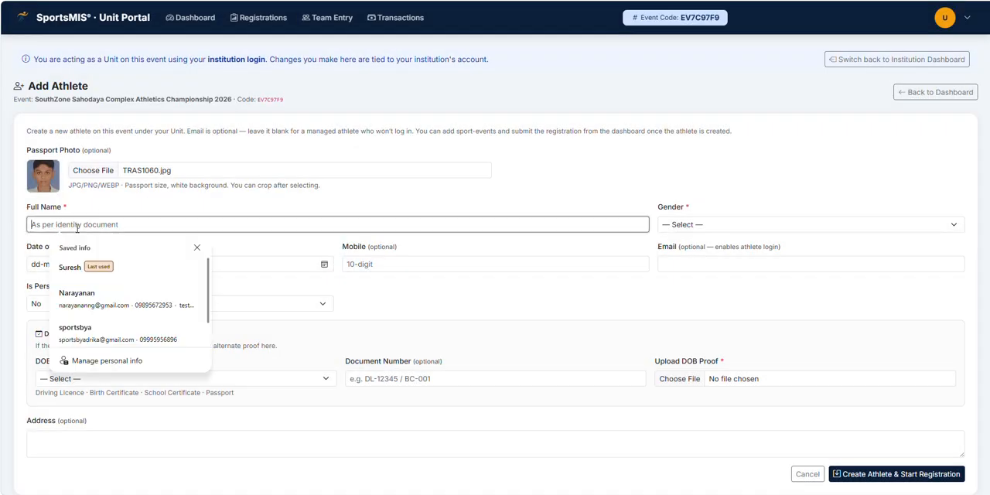
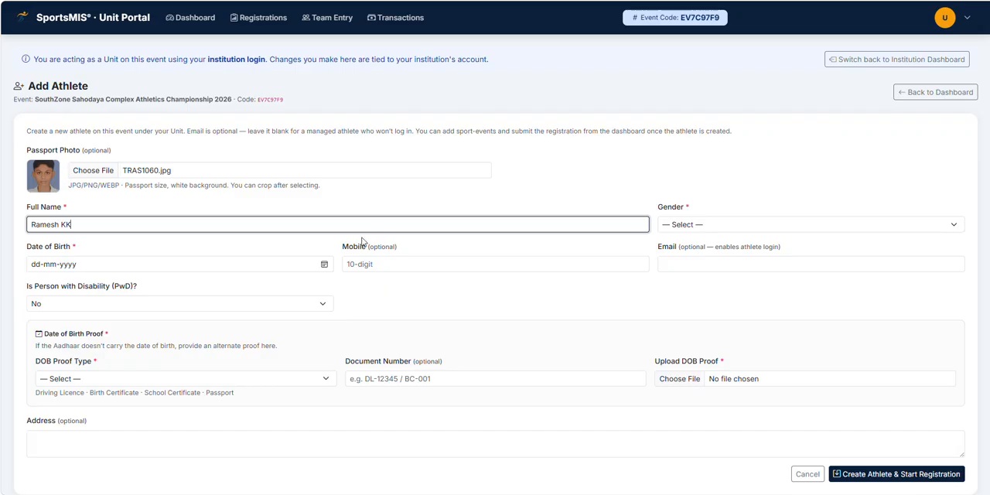
click(681, 226)
click(682, 256)
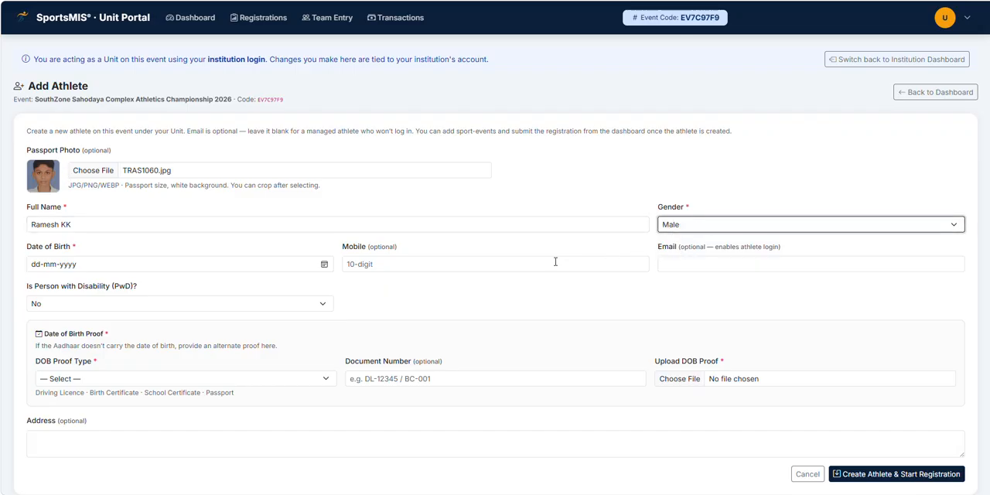
Step: Enter the athlete's date of birth
click(38, 264)
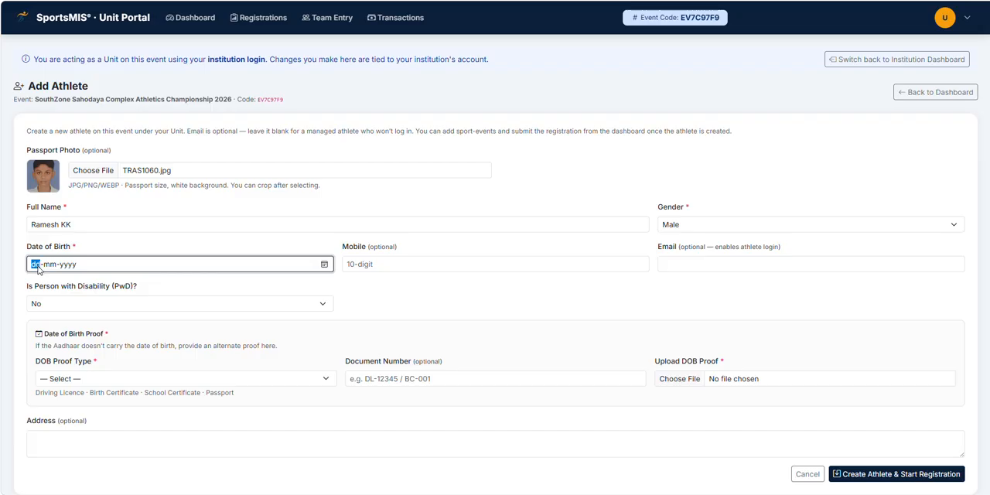
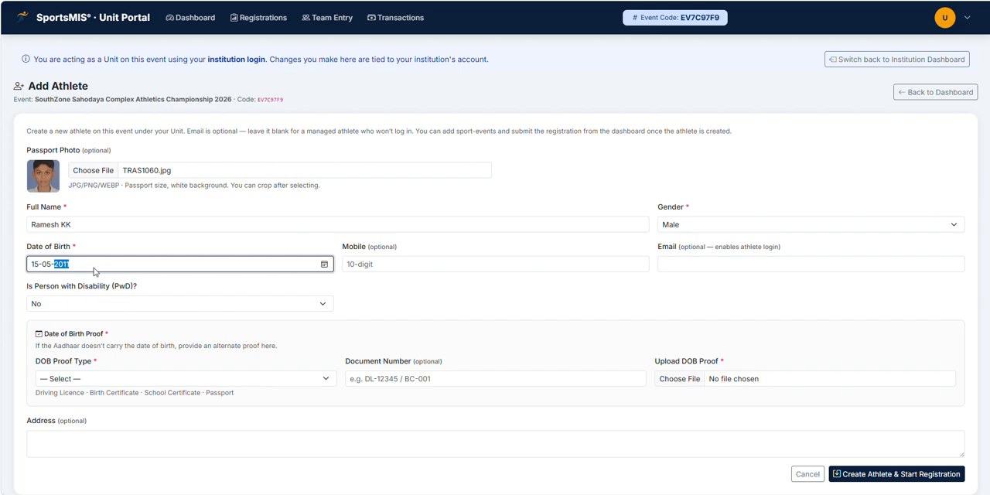
Step: Set the DOB proof type to Aadhaar Card and move into the document number field
click(83, 380)
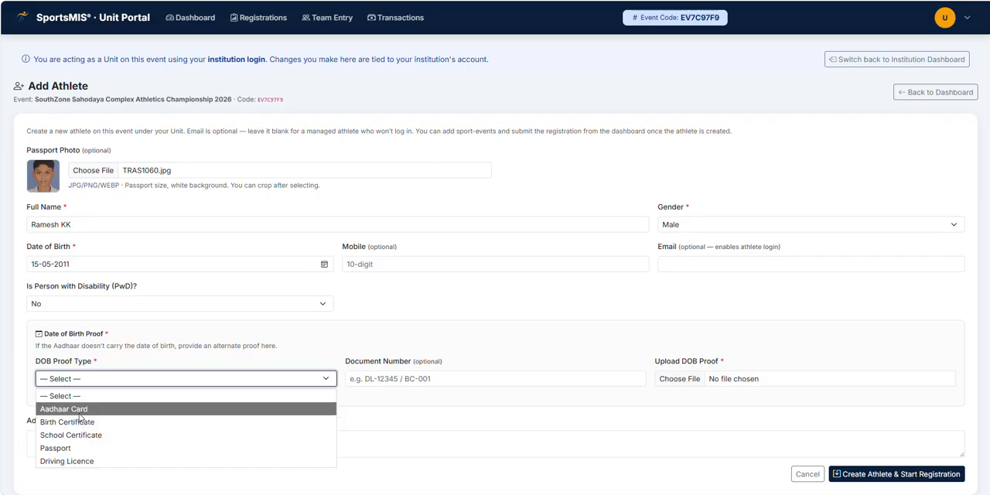
click(81, 409)
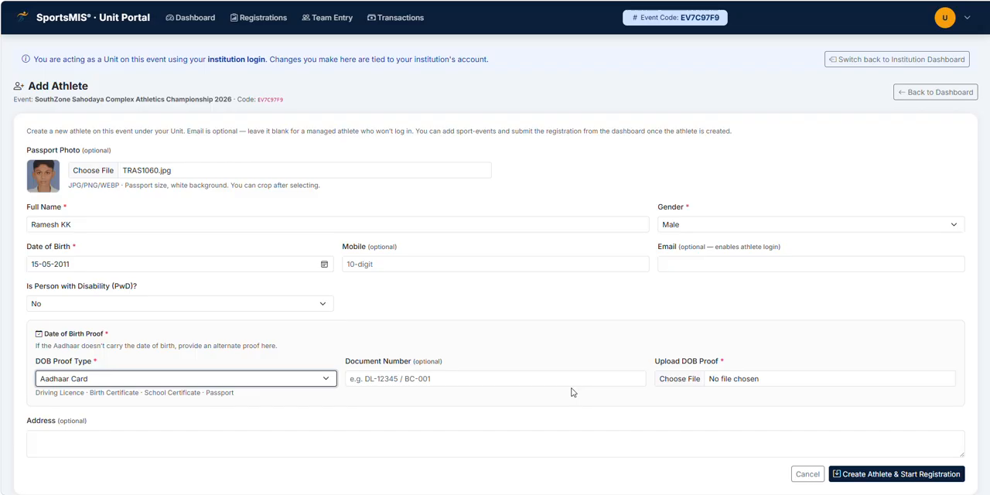
click(409, 379)
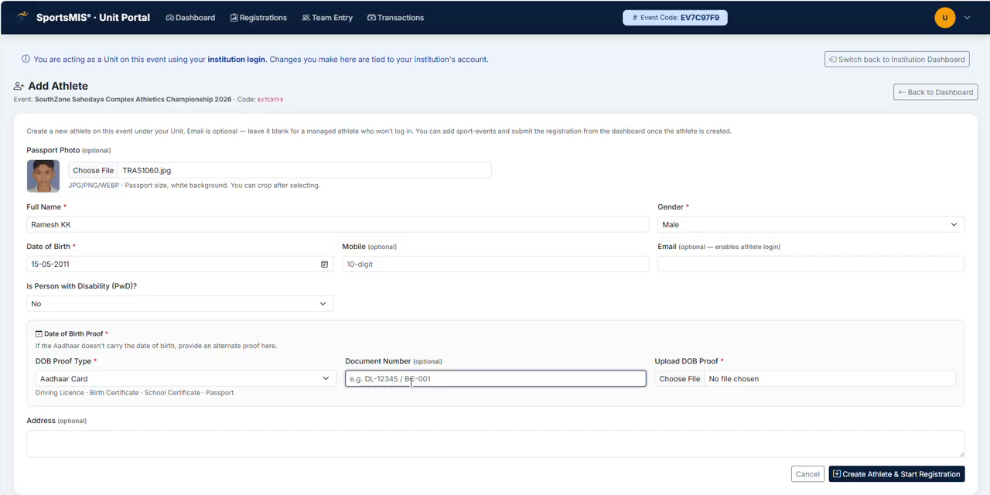
Step: Upload TRA_ID_Cart_13-04-2026.pdf as the DOB proof and create the athlete, leaving the address empty
click(690, 383)
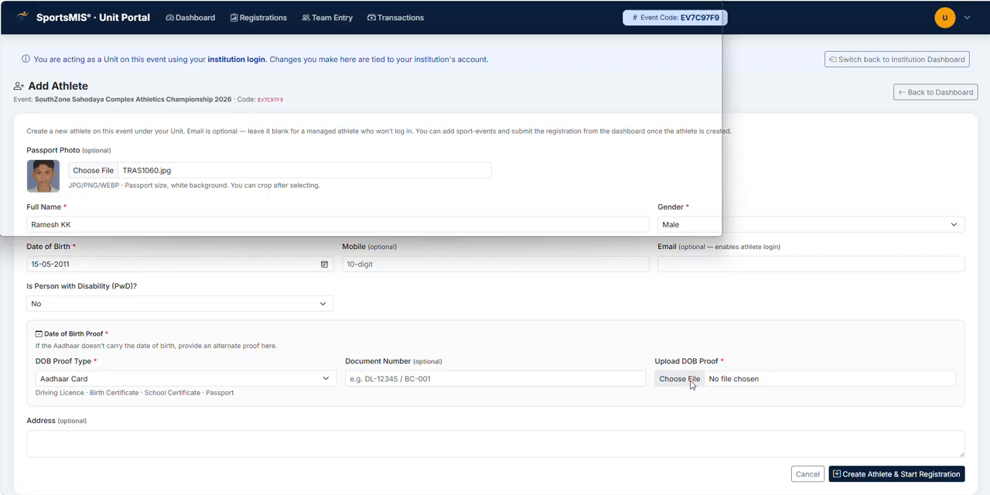
double_click(228, 56)
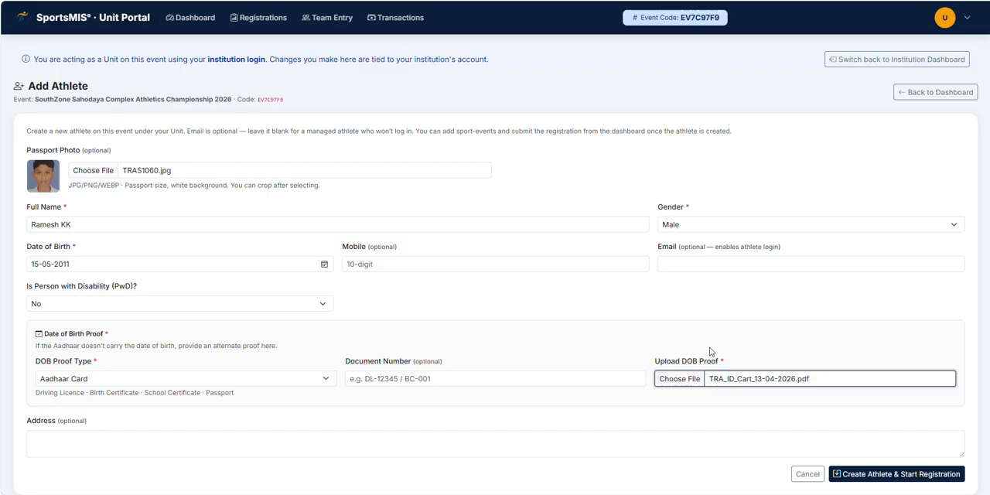
click(126, 446)
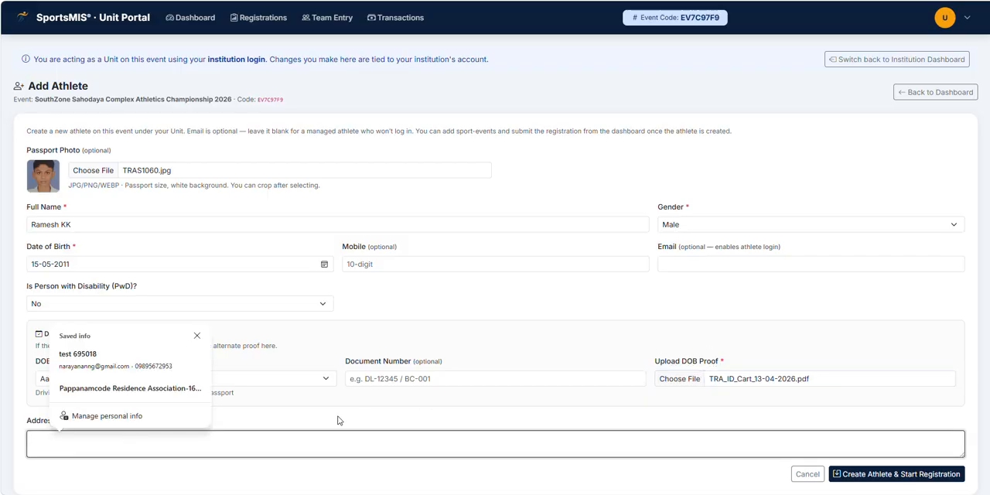
click(477, 341)
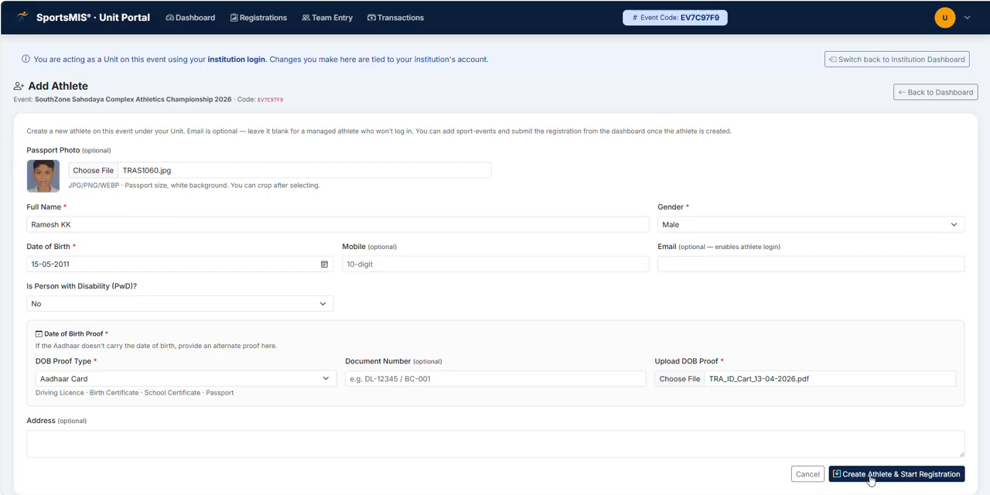
click(871, 479)
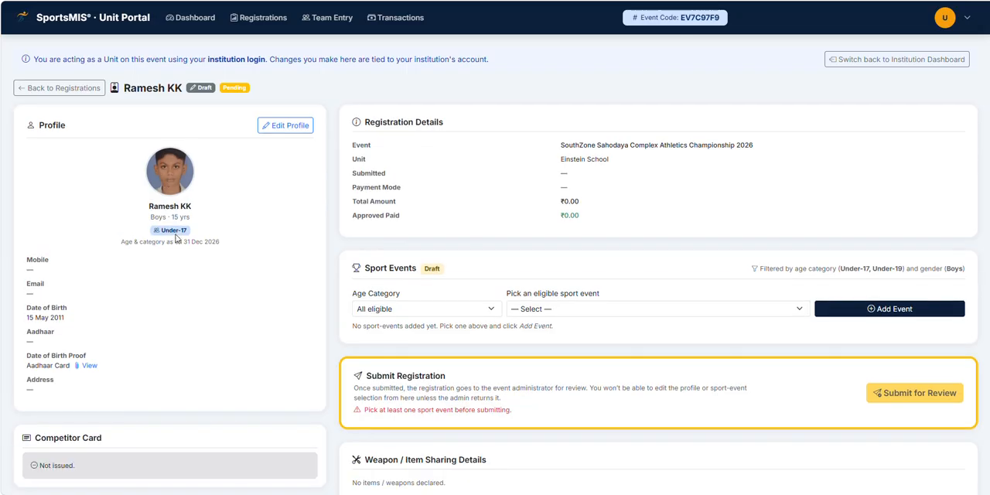
Step: Add the 200M Under-19 Boys event to the athlete's registration under the Under-19 age category
drag(186, 233, 161, 232)
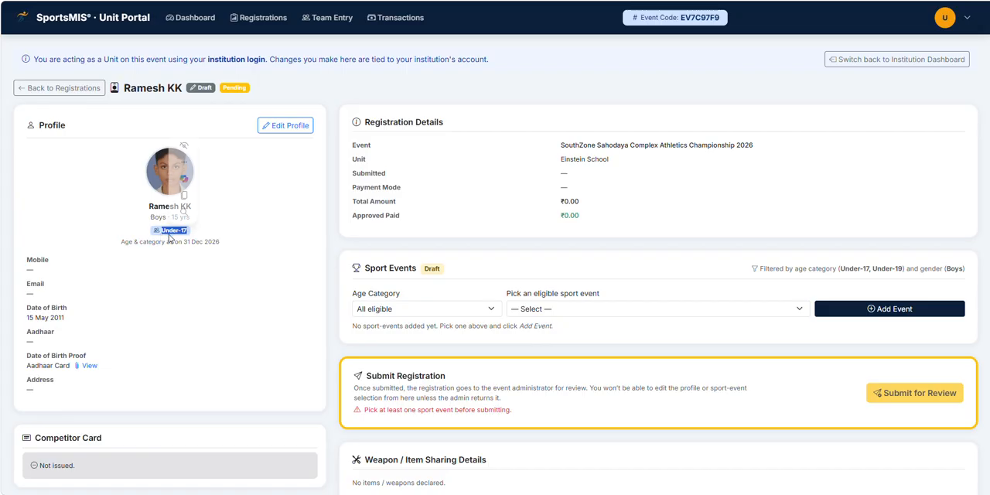
click(176, 238)
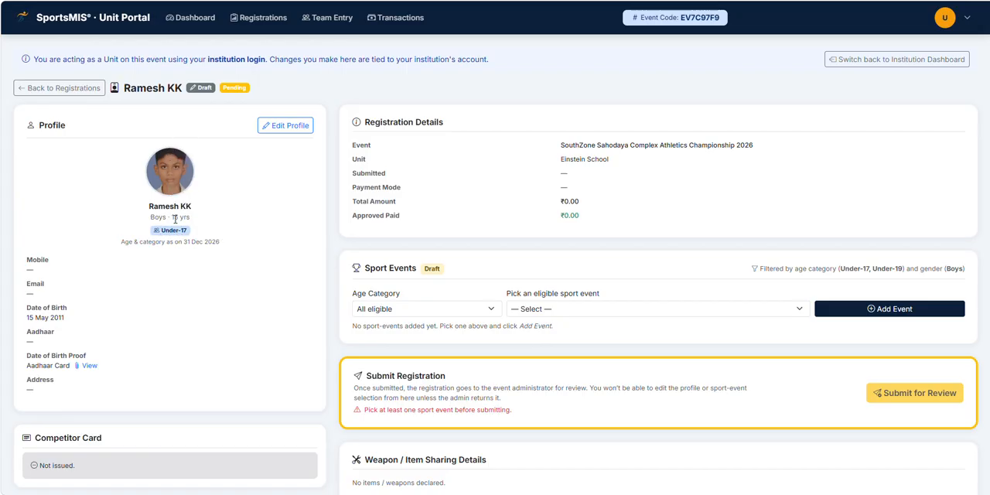
drag(221, 248, 122, 248)
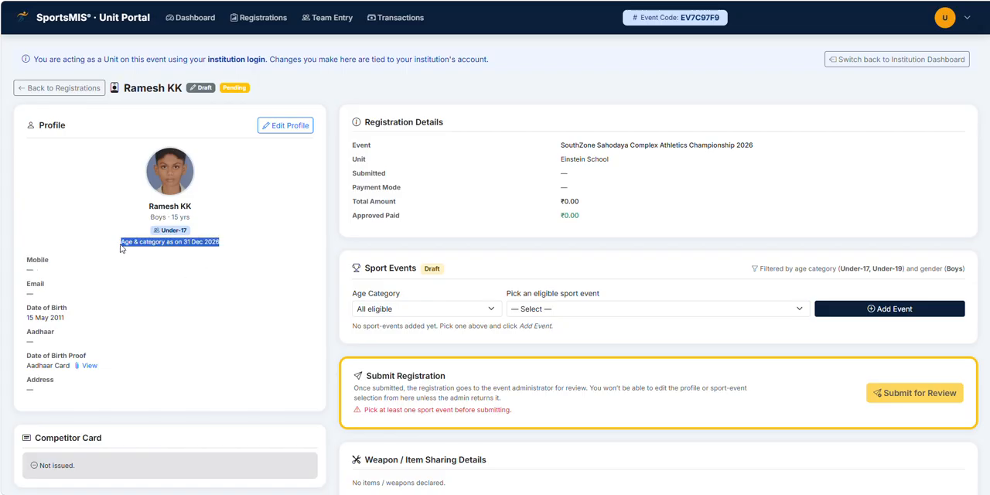
click(143, 235)
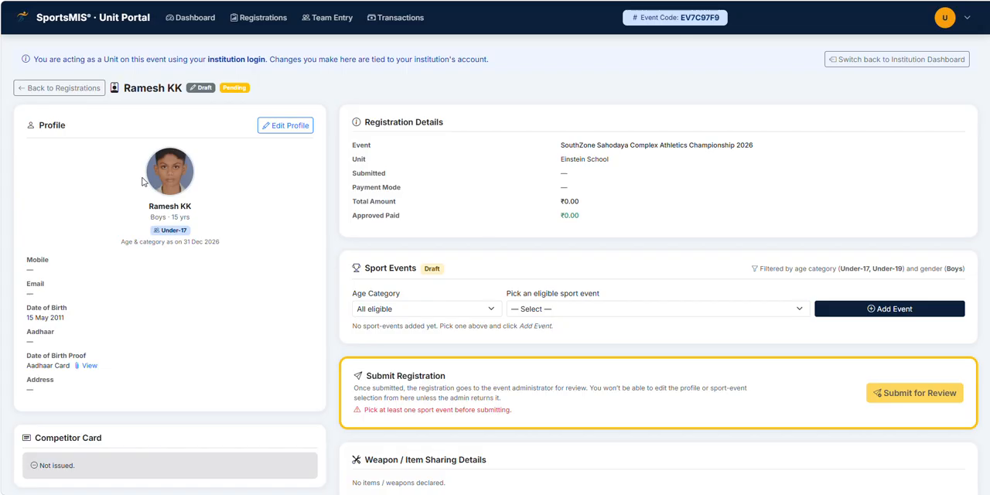
click(395, 312)
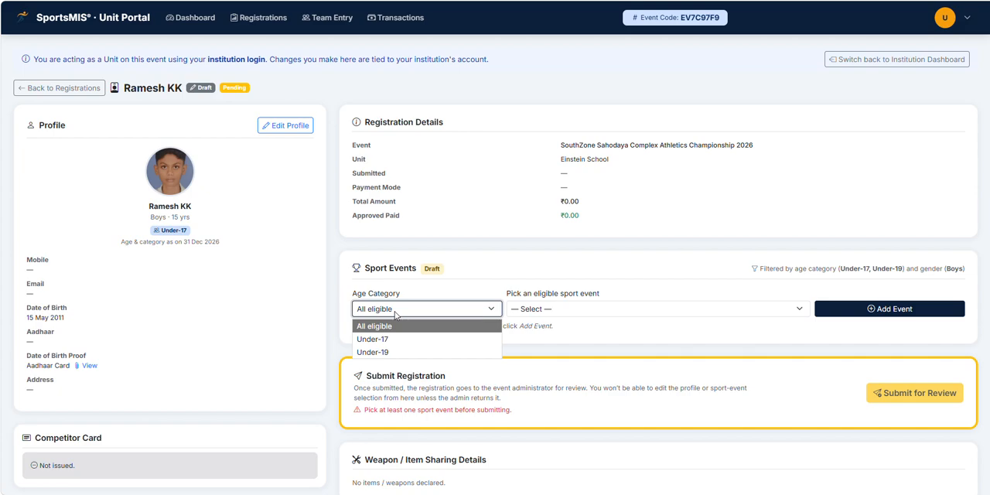
click(393, 353)
click(546, 310)
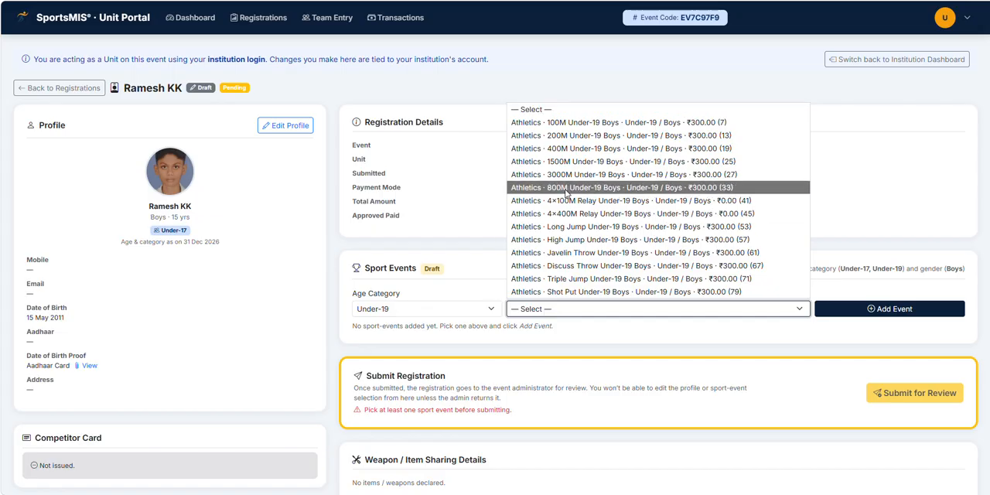
click(568, 138)
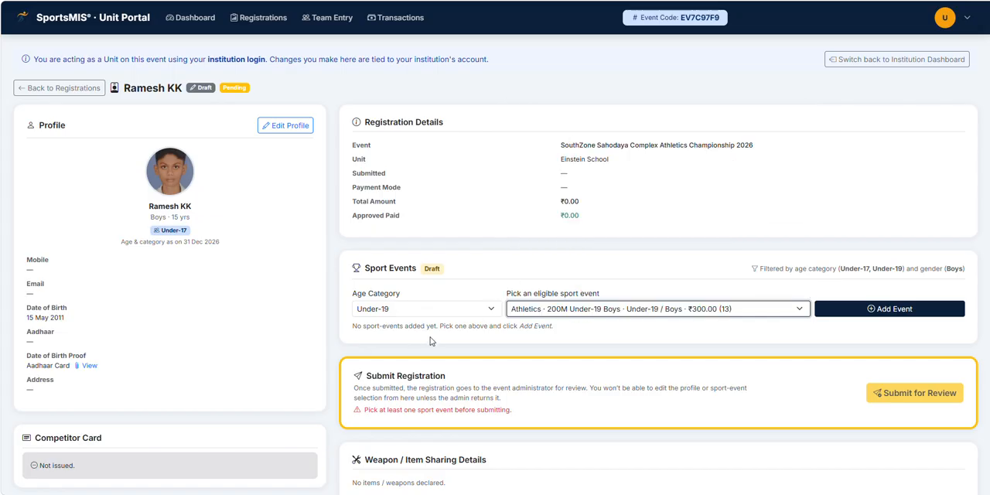
click(891, 316)
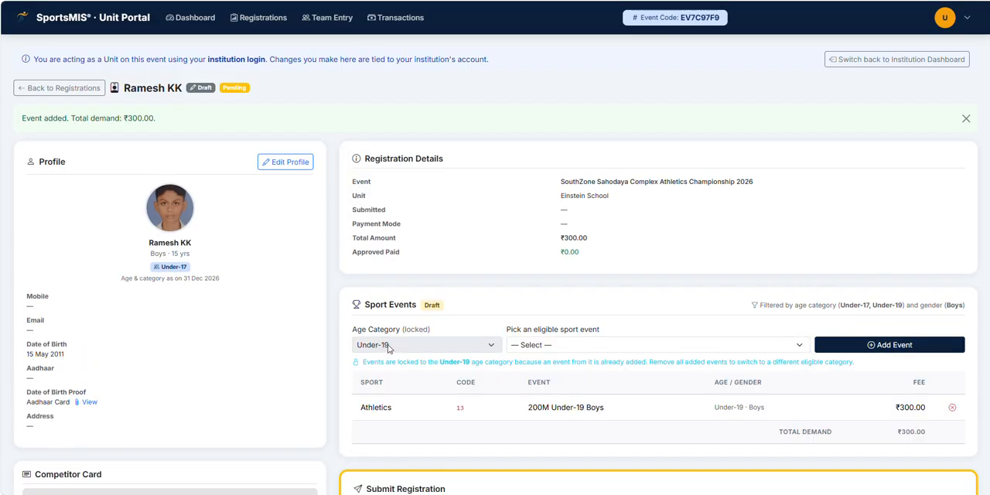
Step: Add the 4×100M Relay Under-19 Boys event to the athlete's registration
scroll(379, 348, down, 1)
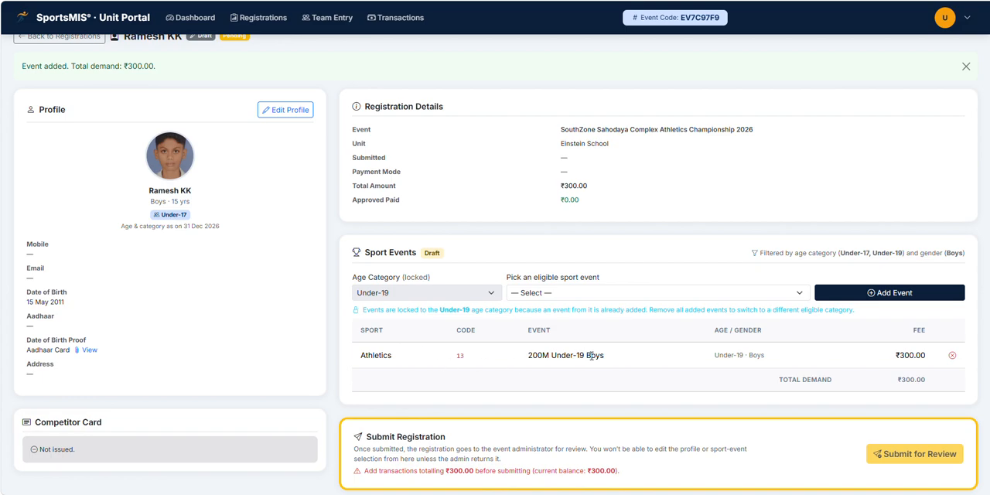
scroll(644, 363, down, 1)
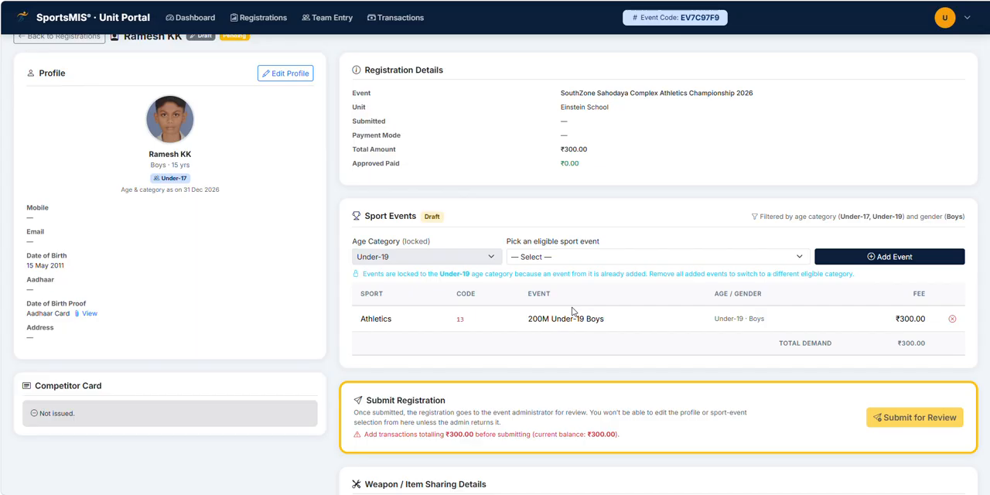
click(562, 256)
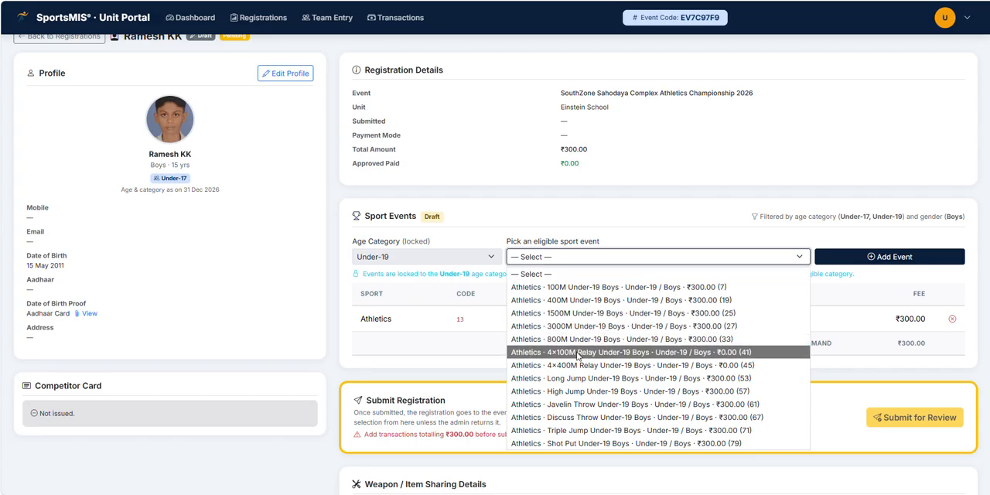
click(578, 354)
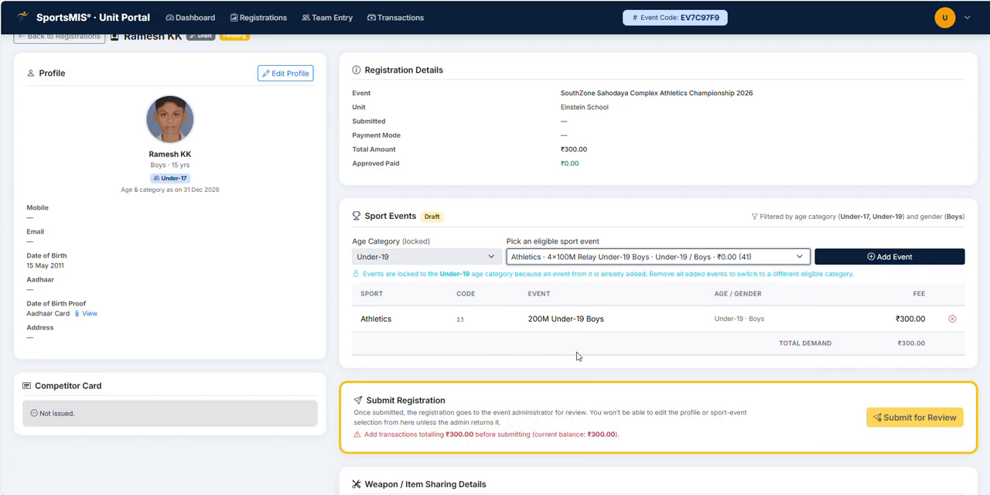
click(867, 258)
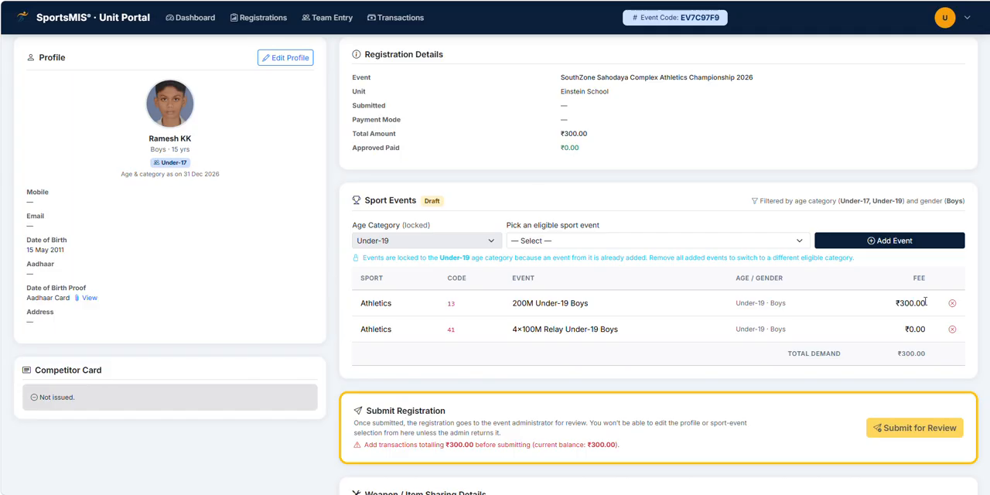
Step: Review the added events' fees, the total demand and the submission requirement
drag(925, 302, 895, 310)
click(917, 328)
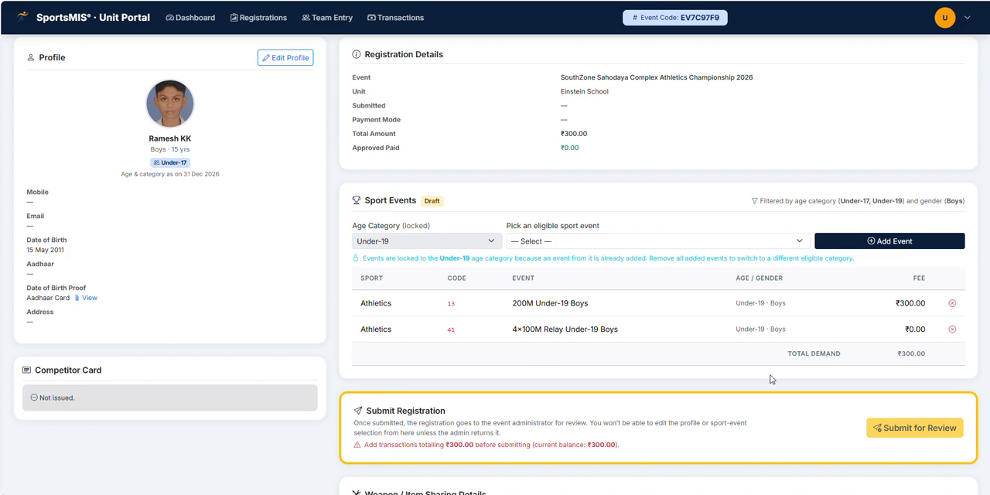
drag(925, 330, 901, 335)
click(902, 334)
scroll(579, 288, down, 2)
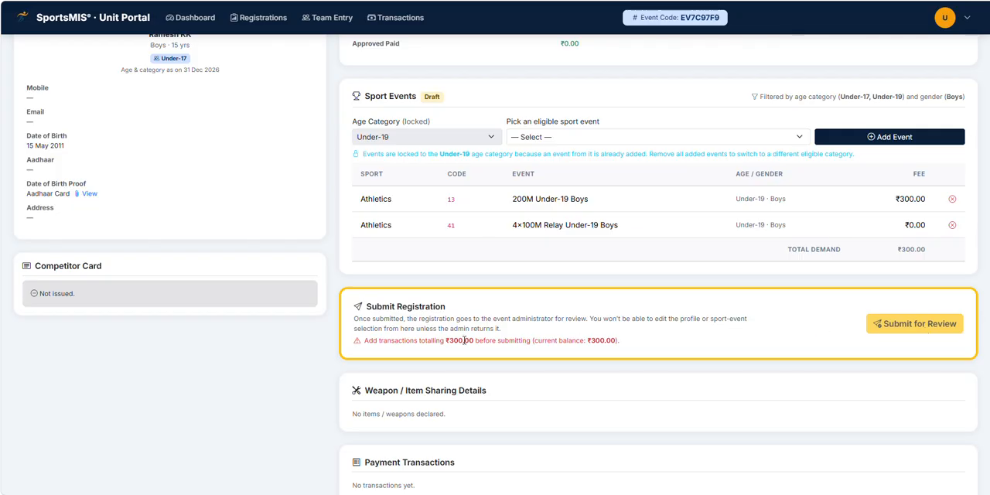
scroll(524, 356, up, 1)
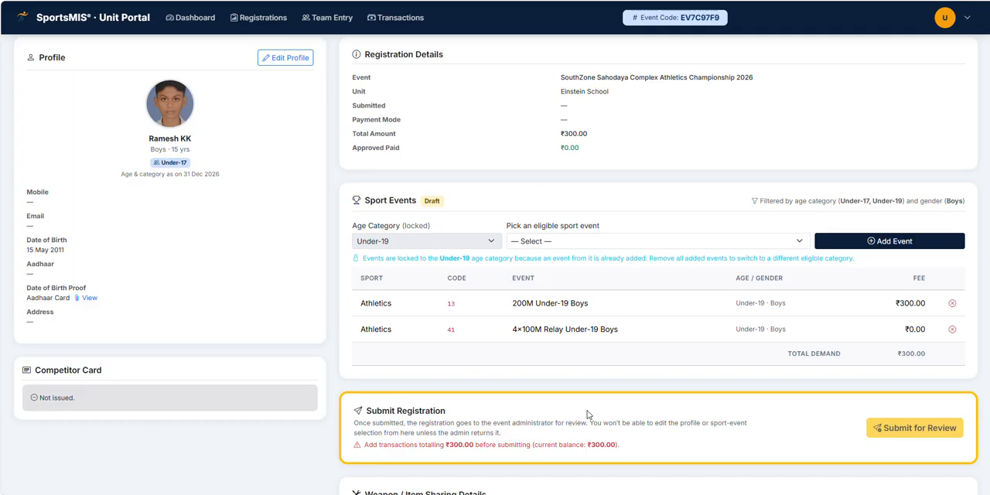
scroll(557, 340, up, 2)
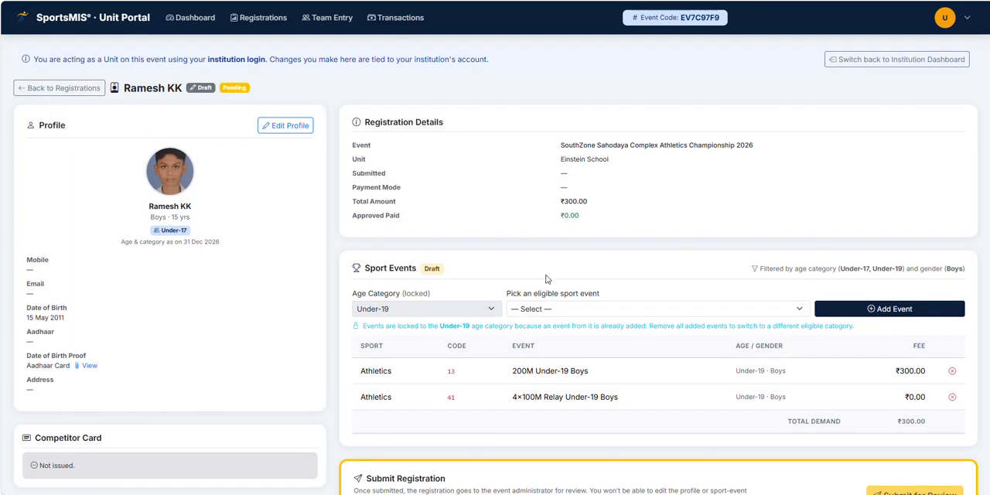
Step: Open the Registrations list and select all athlete registrations
click(255, 20)
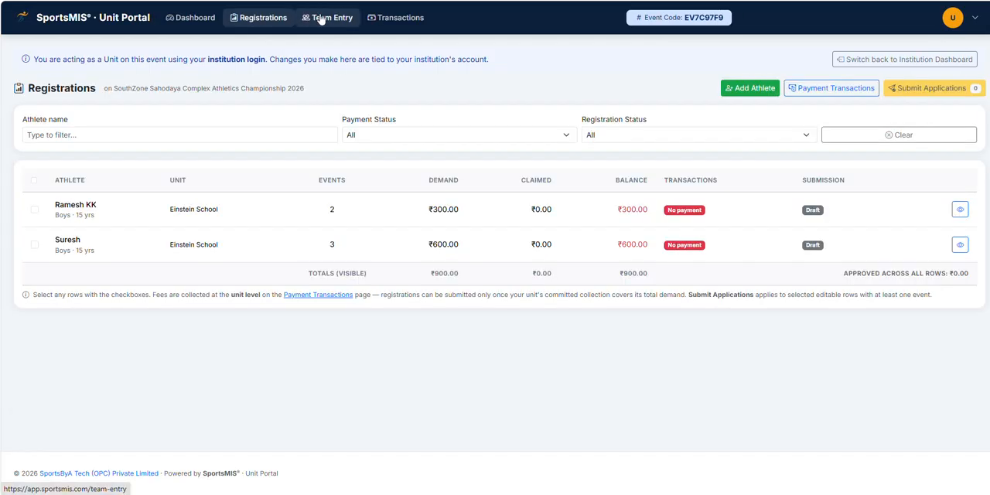
click(34, 181)
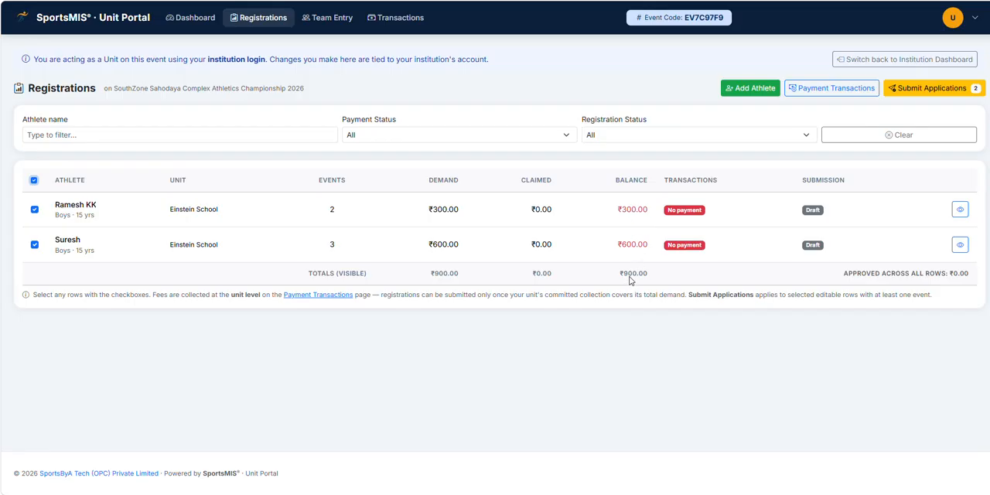
Step: Open the Add Payment Transaction form from Transactions and cancel it
click(398, 17)
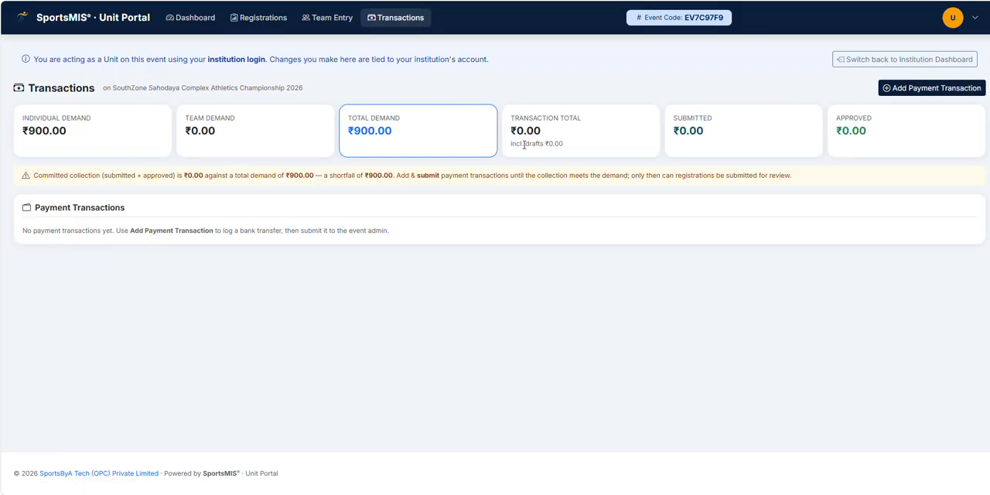
drag(705, 133, 679, 131)
click(389, 132)
click(914, 88)
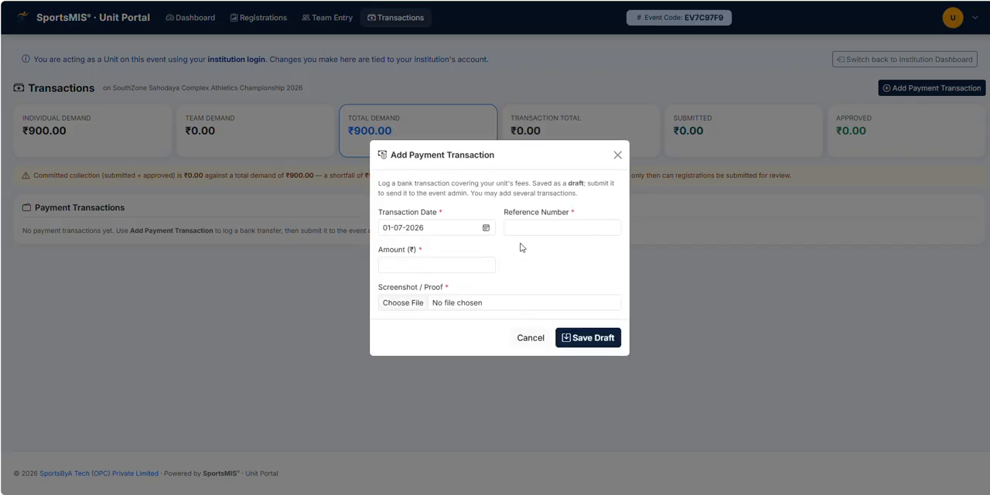
click(531, 338)
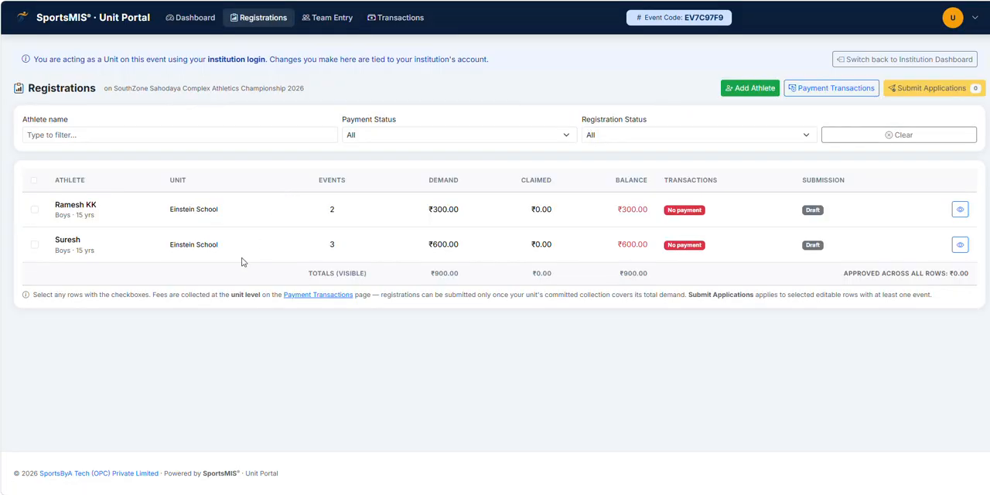
Step: Select all registrations, then start a new team entry named Team 1
click(34, 180)
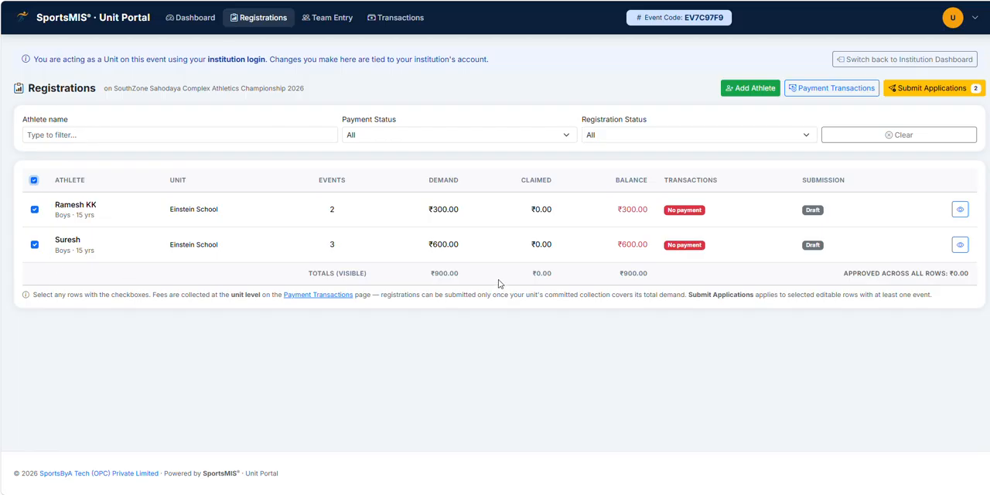
click(328, 21)
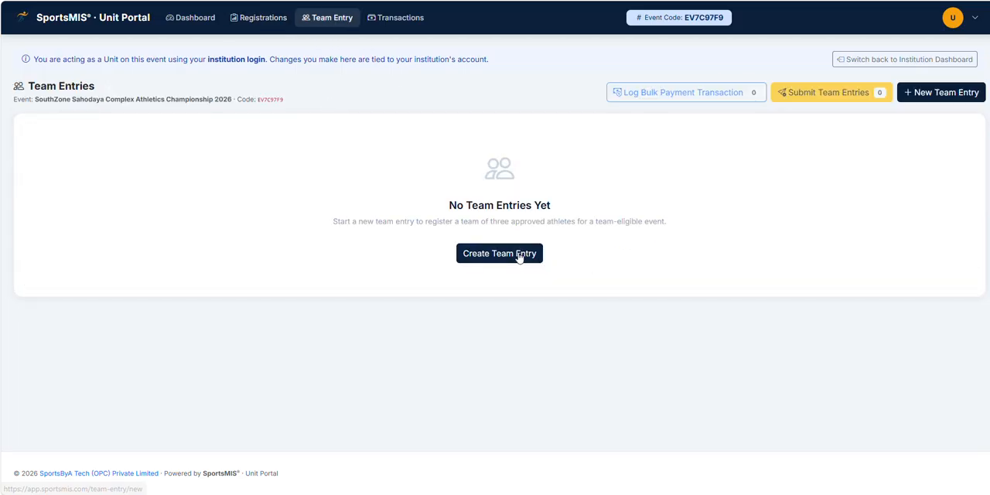
click(519, 257)
click(113, 167)
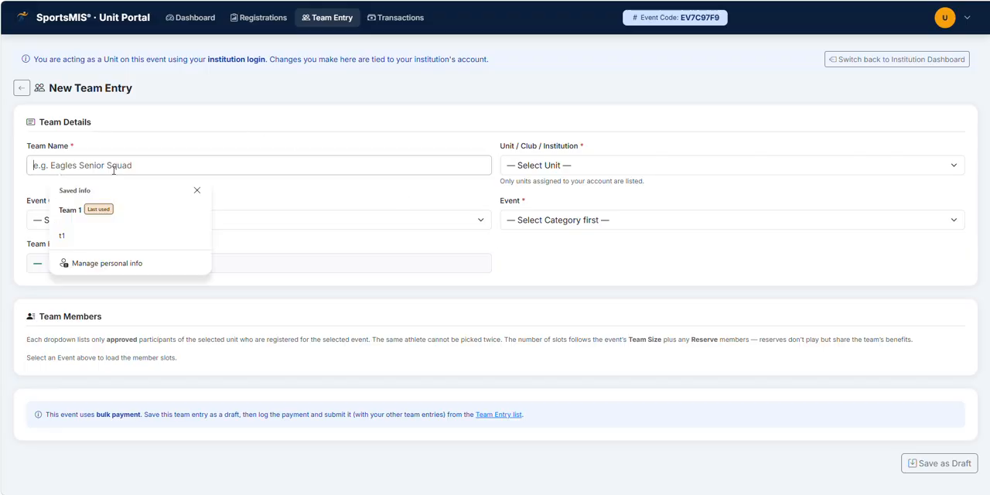
click(58, 207)
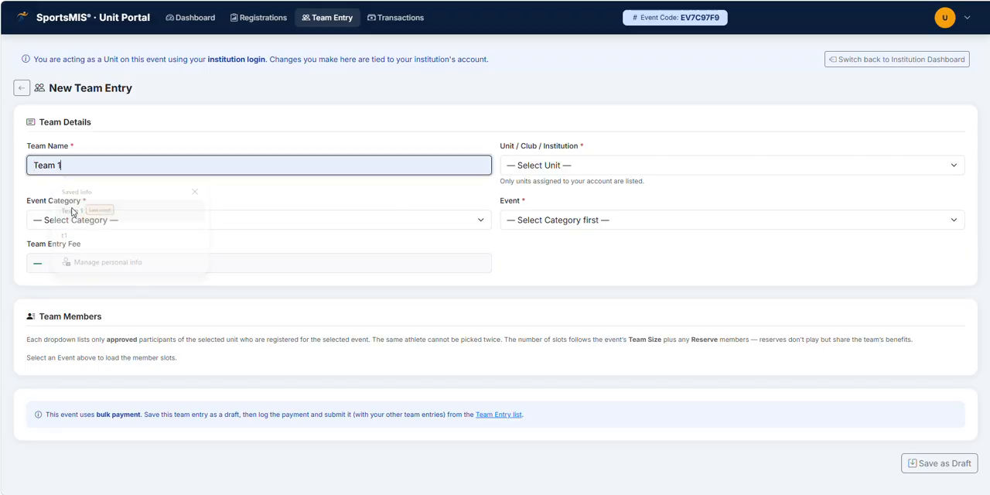
Step: Set the team's unit to Einstein School and the event category to 4×100M Relay
click(538, 200)
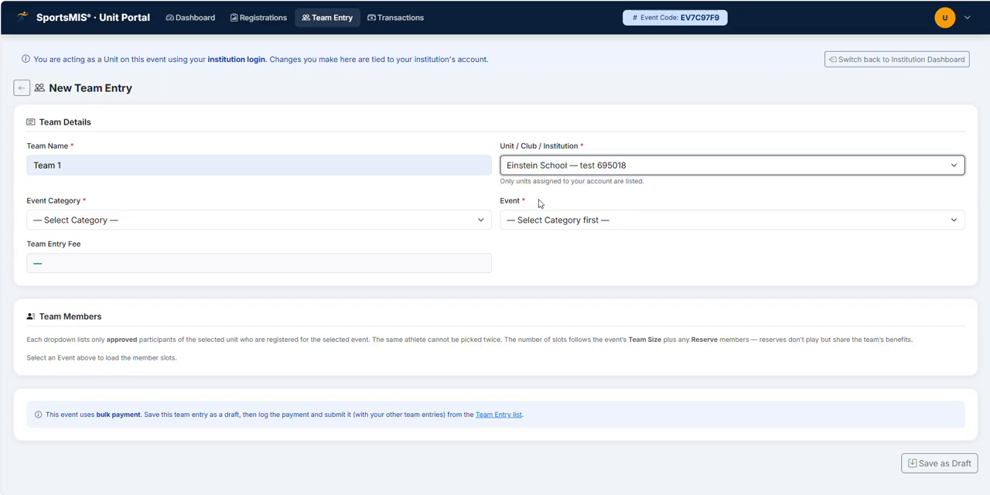
click(175, 222)
click(85, 256)
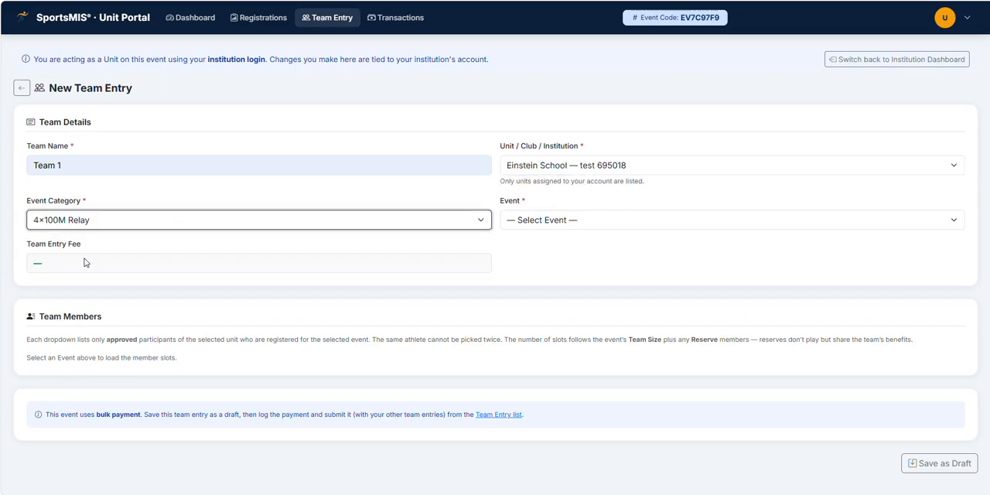
Step: Set the team's event to [41] Athletics · 4×100M Relay Under-19 Boys (male)
click(542, 221)
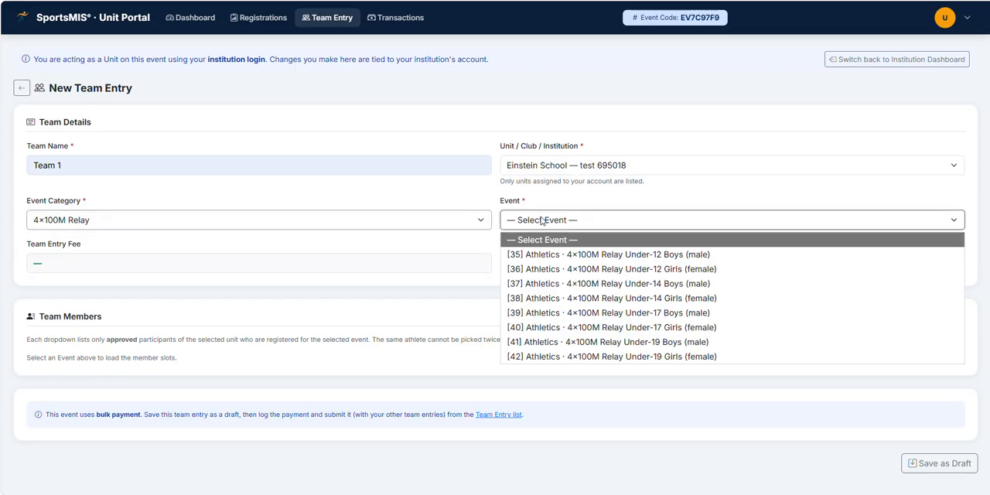
click(653, 341)
click(124, 373)
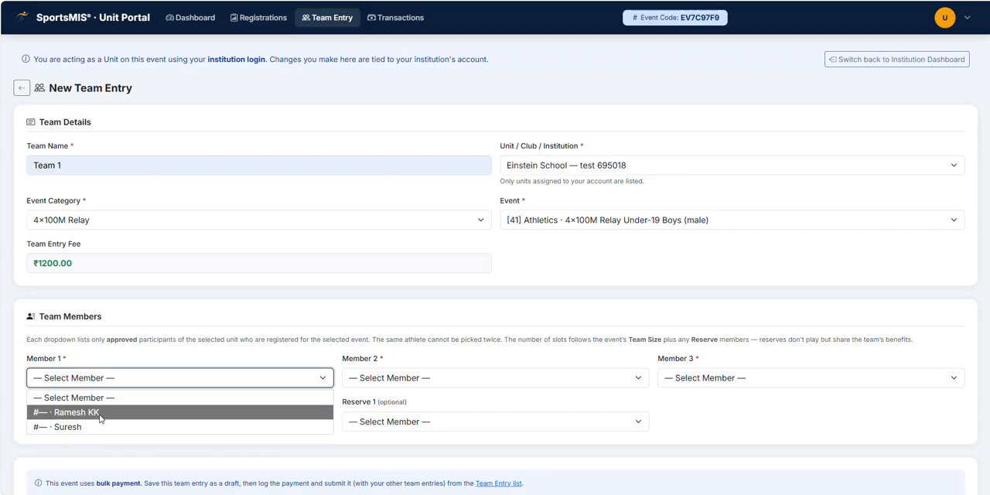
click(245, 349)
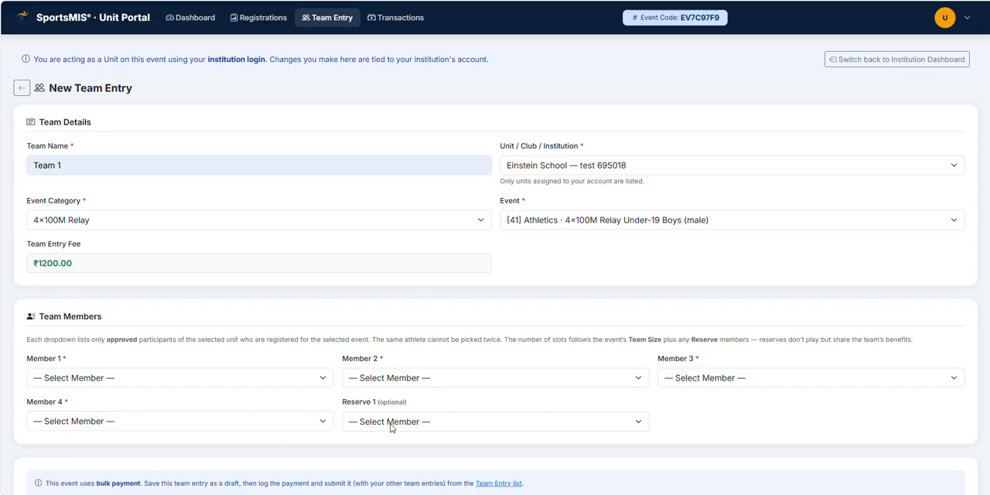
click(217, 386)
click(84, 413)
click(404, 378)
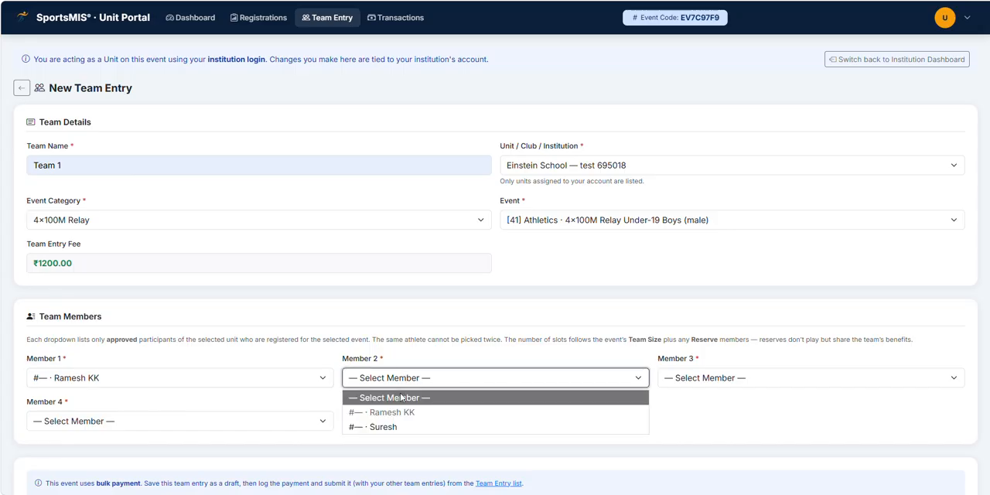
click(385, 427)
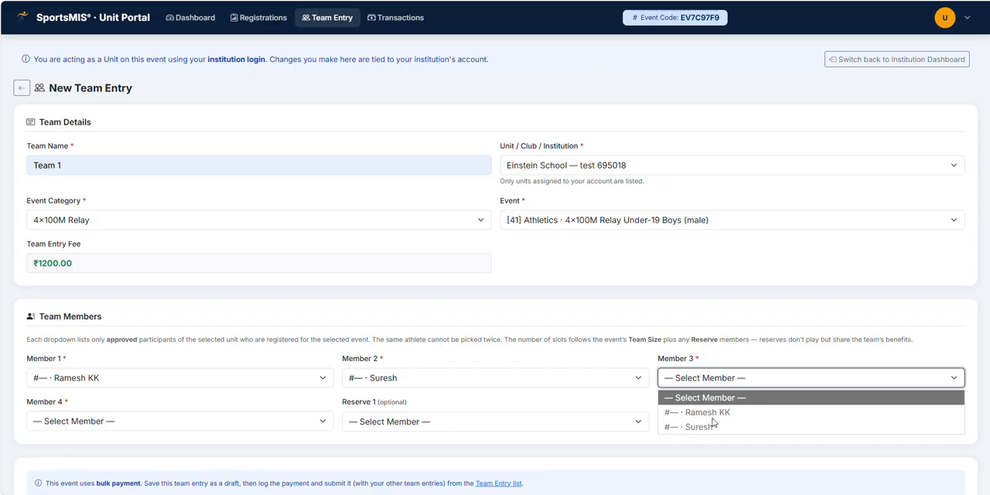
click(717, 366)
scroll(328, 408, down, 2)
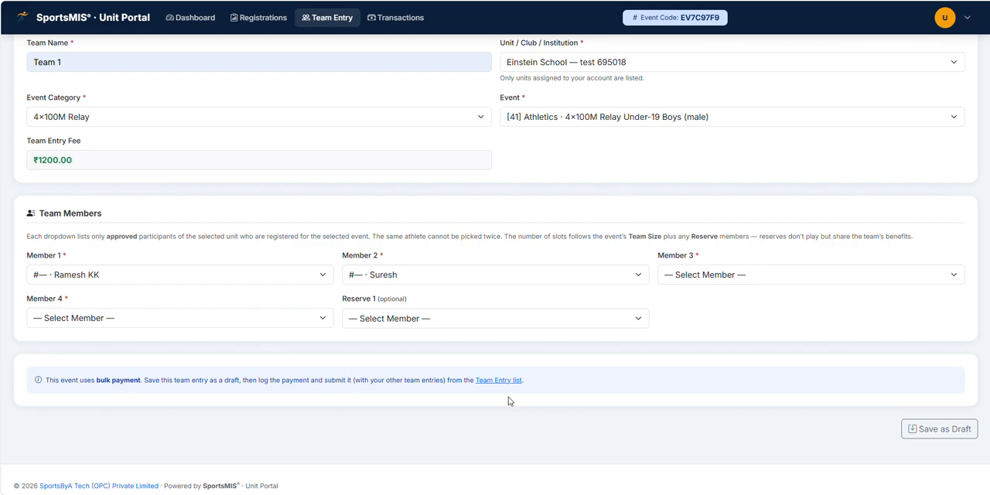
scroll(511, 399, up, 2)
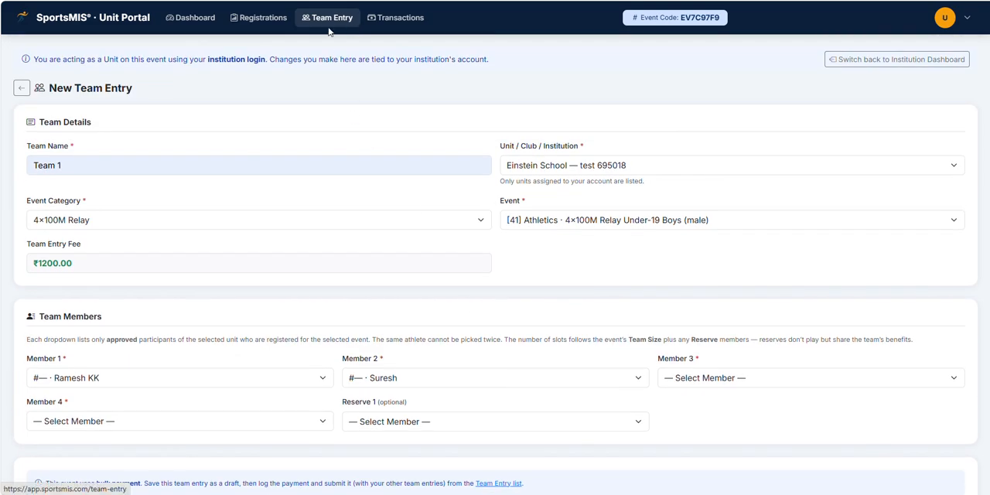
Step: Leave the team form and review the Team Entries list and the Registrations list
click(326, 19)
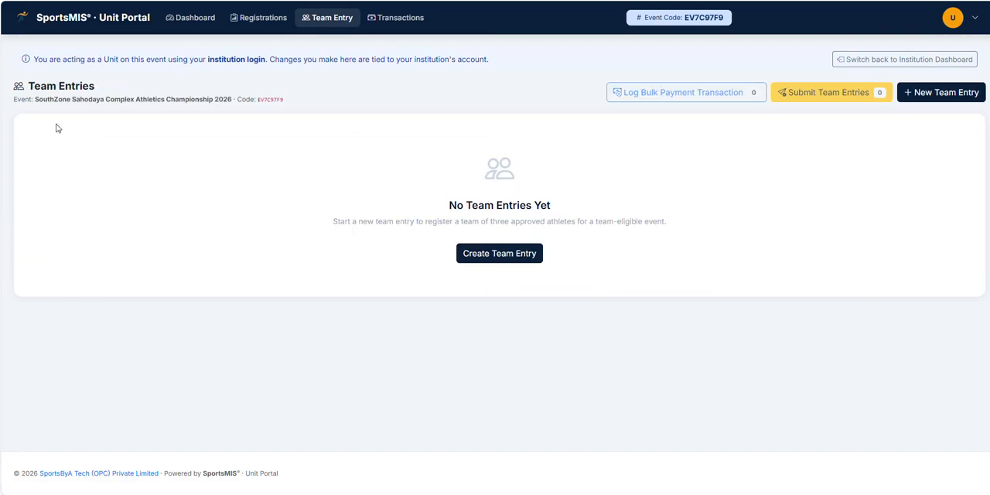
click(247, 19)
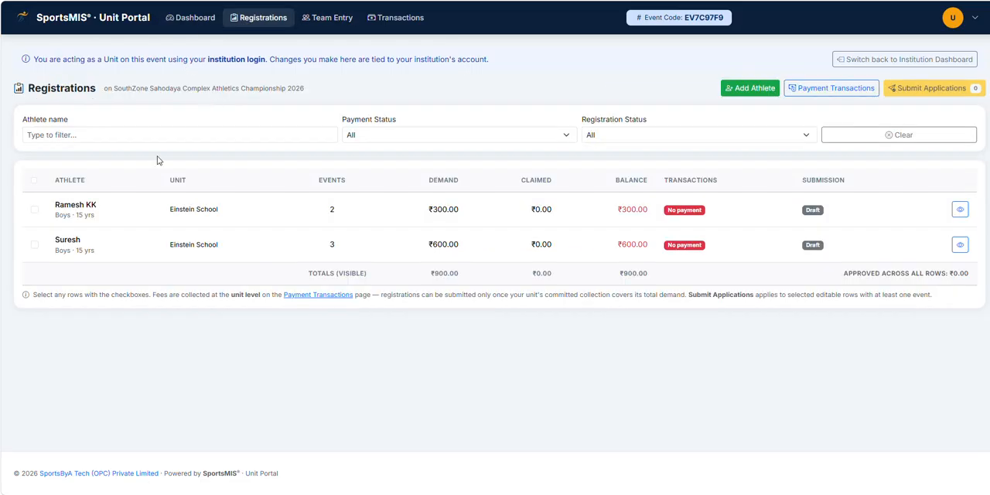
click(34, 181)
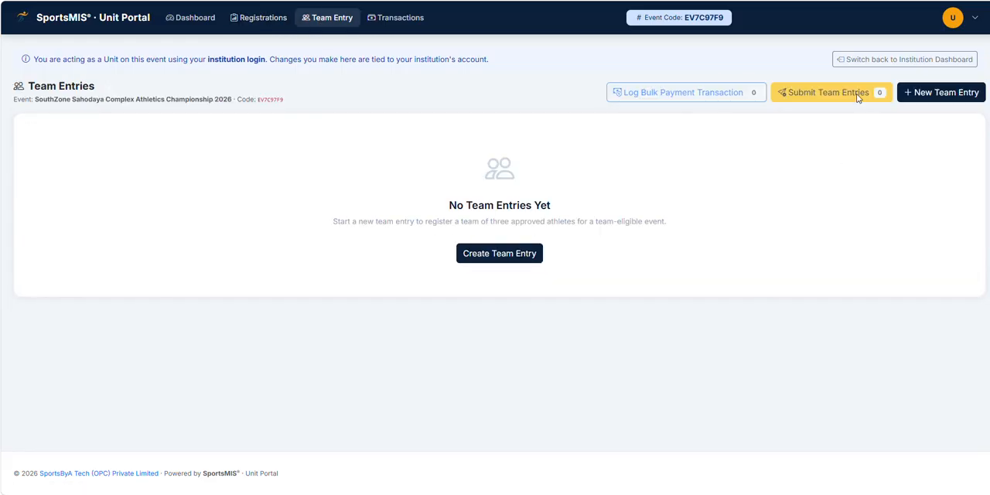
click(261, 23)
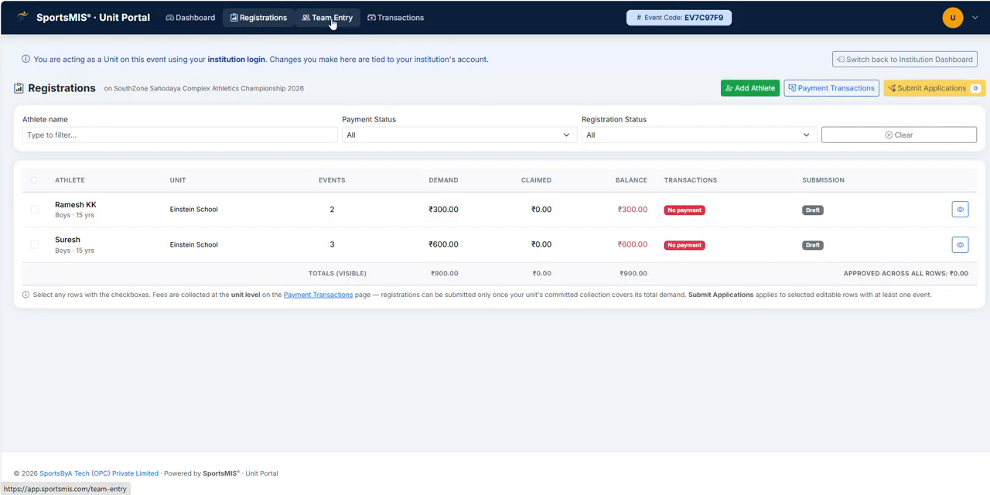
Step: Review the Transactions demand summary, then the Registrations list and the Unit Dashboard's event counts
click(389, 21)
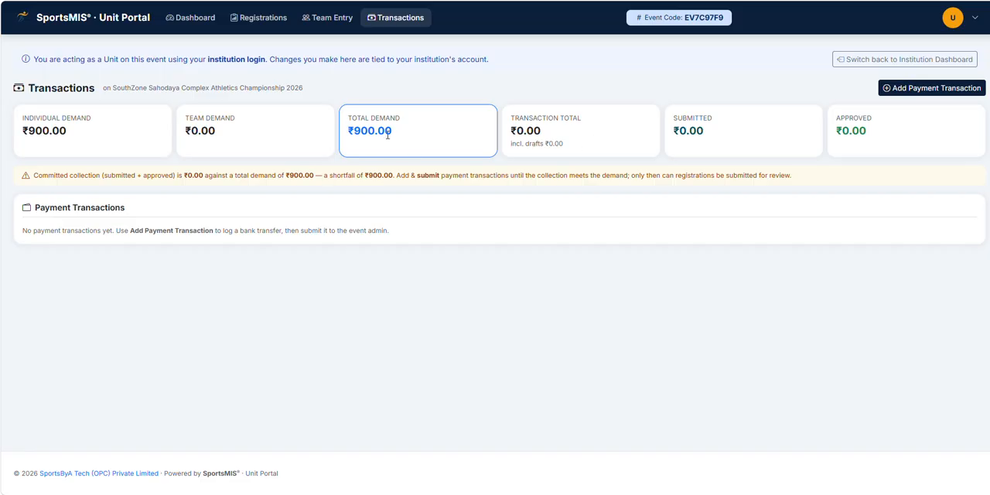
drag(705, 133, 681, 136)
click(684, 141)
click(263, 19)
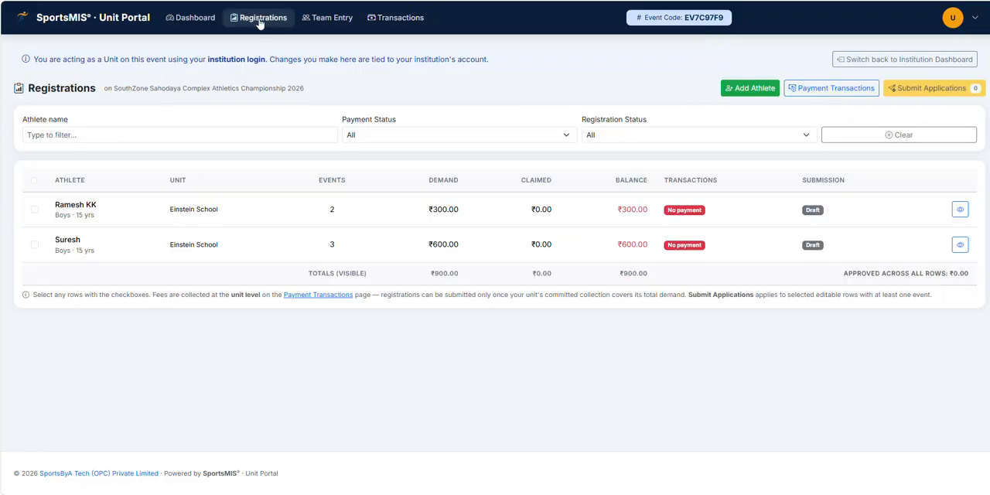
click(193, 18)
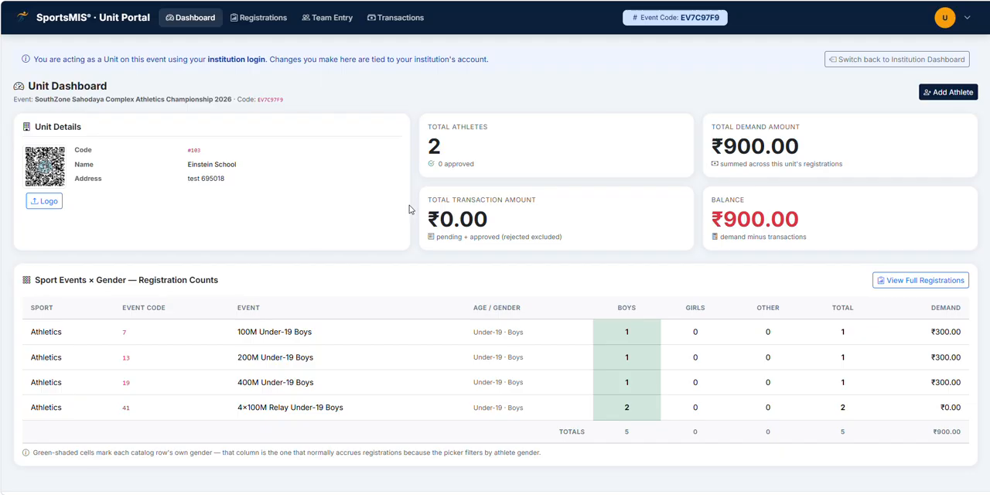